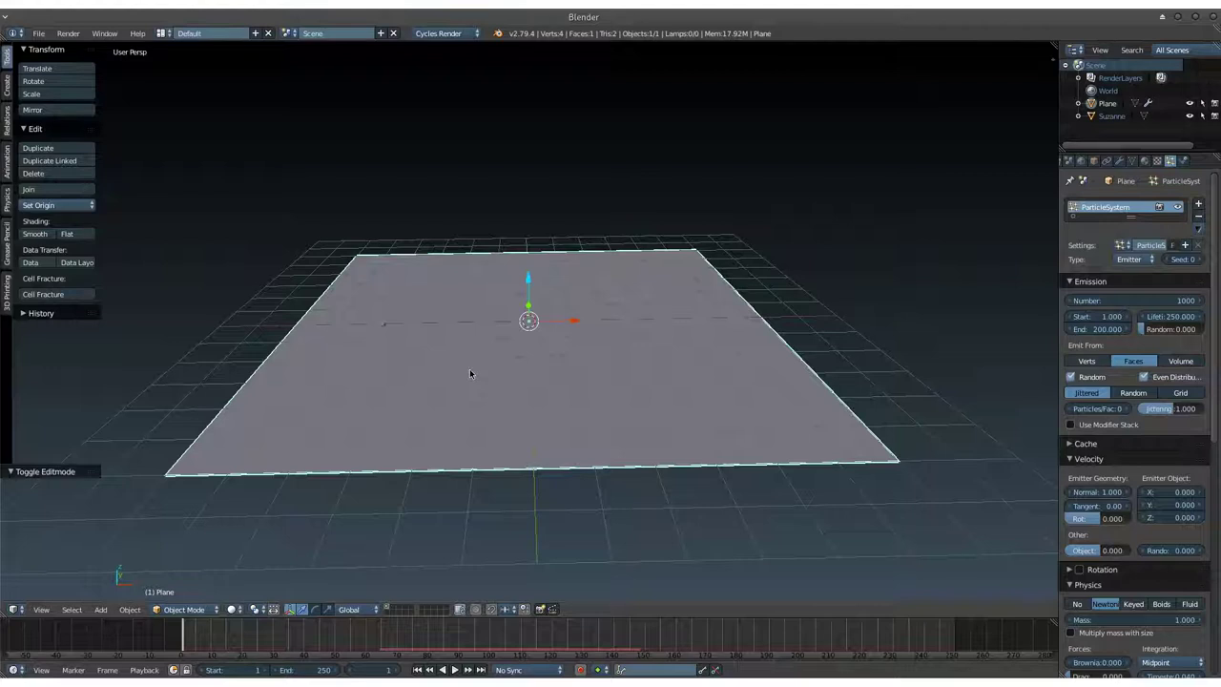
# - Bring up the Add menu's Force Field types, such as Wind, Vortex and Magnetic
pyautogui.hotkey('shift', 'a')
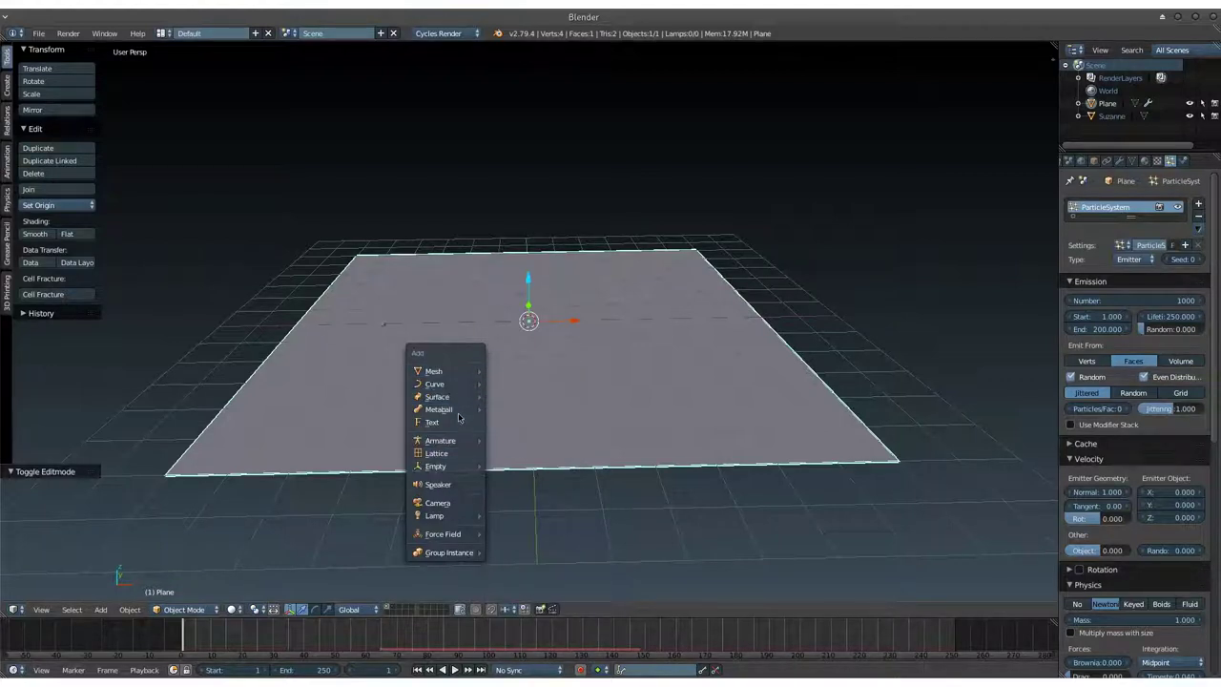
pyautogui.moveTo(443, 533)
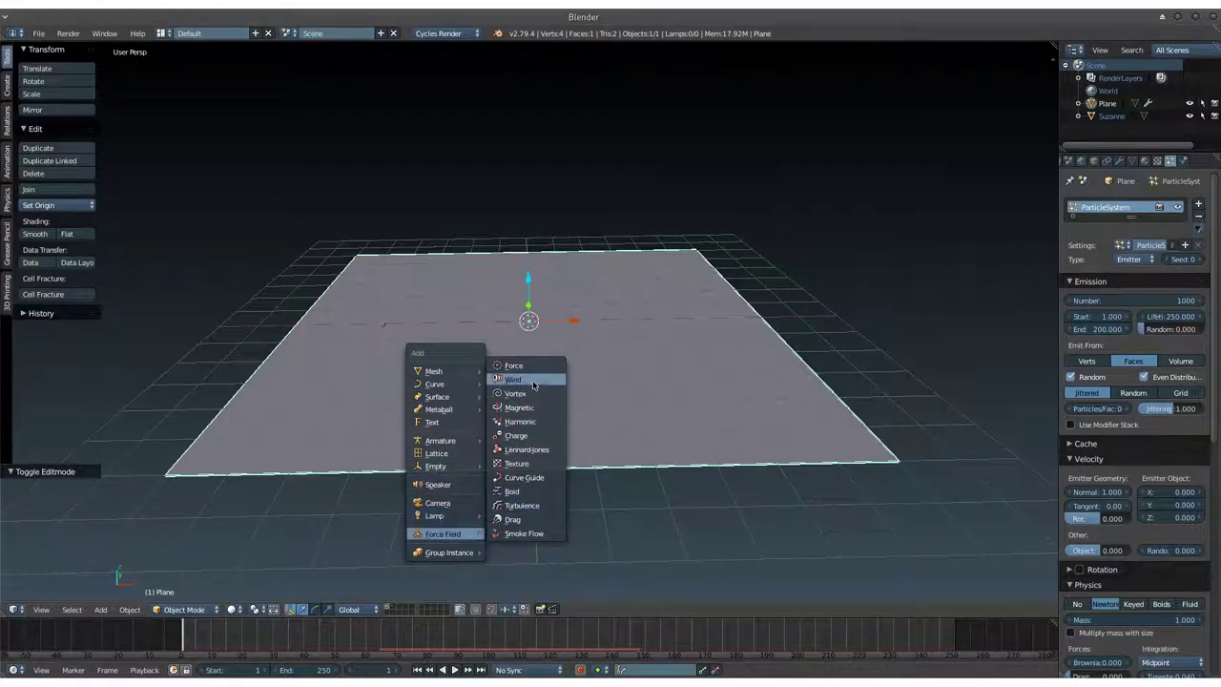
# - Add a Wind force field and move it along X to 7.324 beside the plane
pyautogui.click(534, 379)
pyautogui.moveTo(560, 327); pyautogui.dragTo(566, 325)
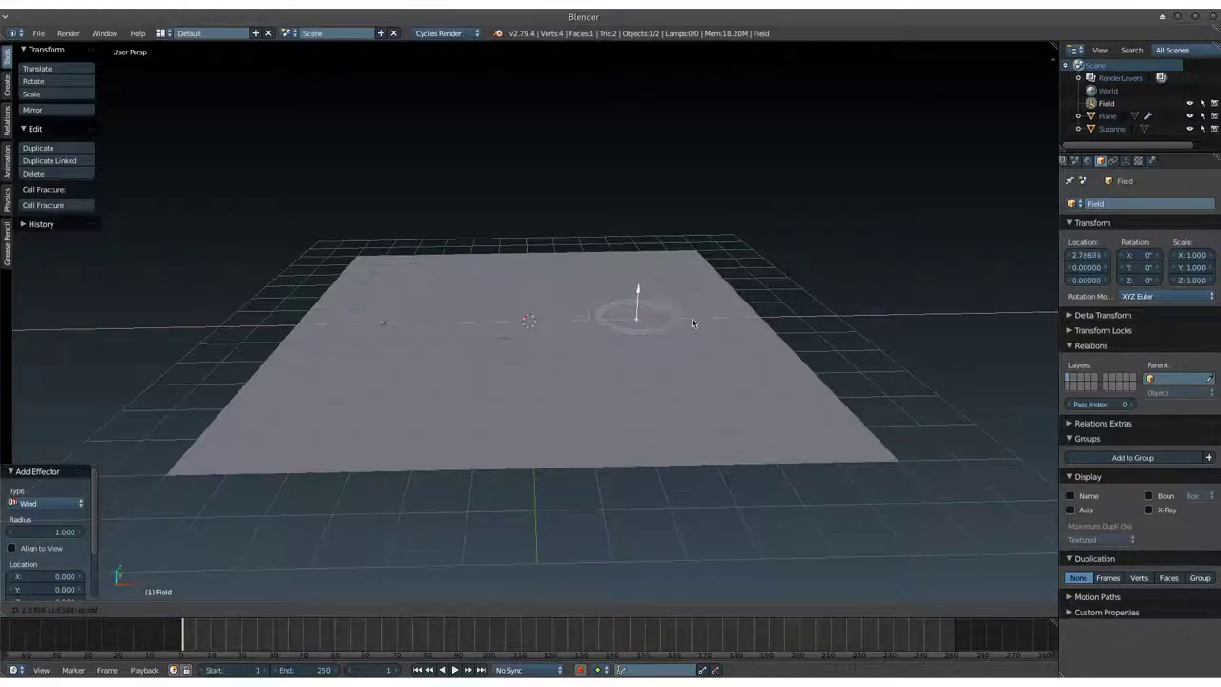
pyautogui.moveTo(806, 317); pyautogui.dragTo(846, 316)
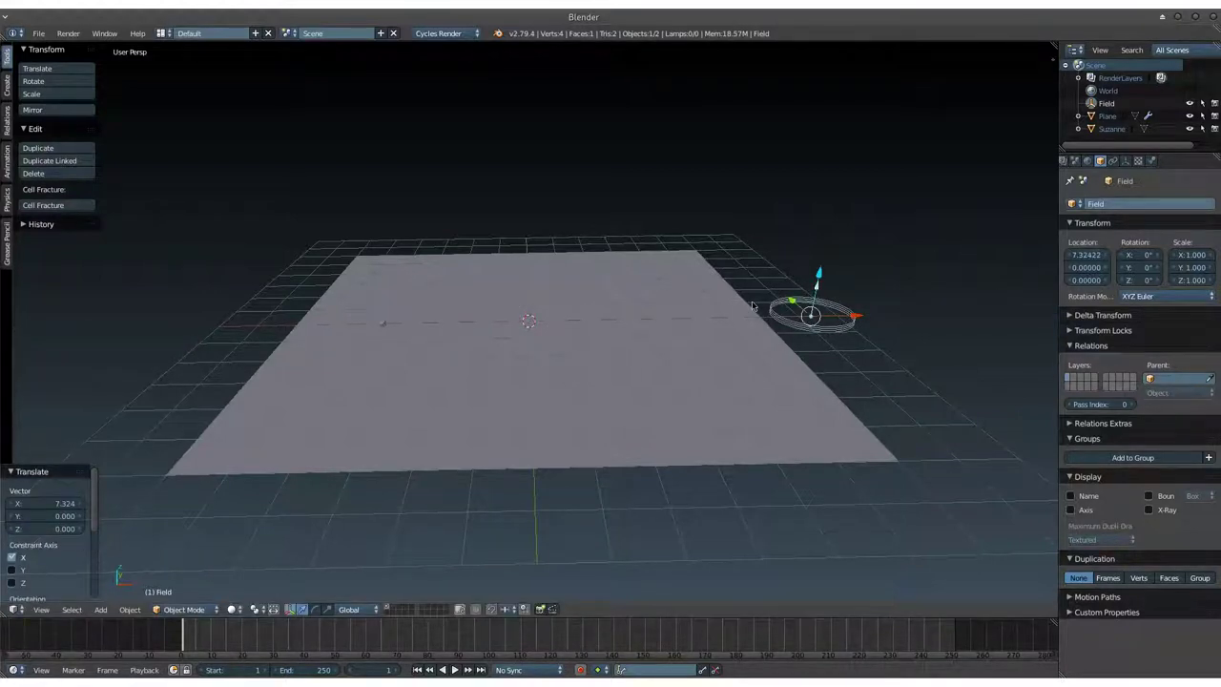
# - Orbit around the plane and play the particle animation
pyautogui.moveTo(760, 361); pyautogui.dragTo(796, 208, button='middle')
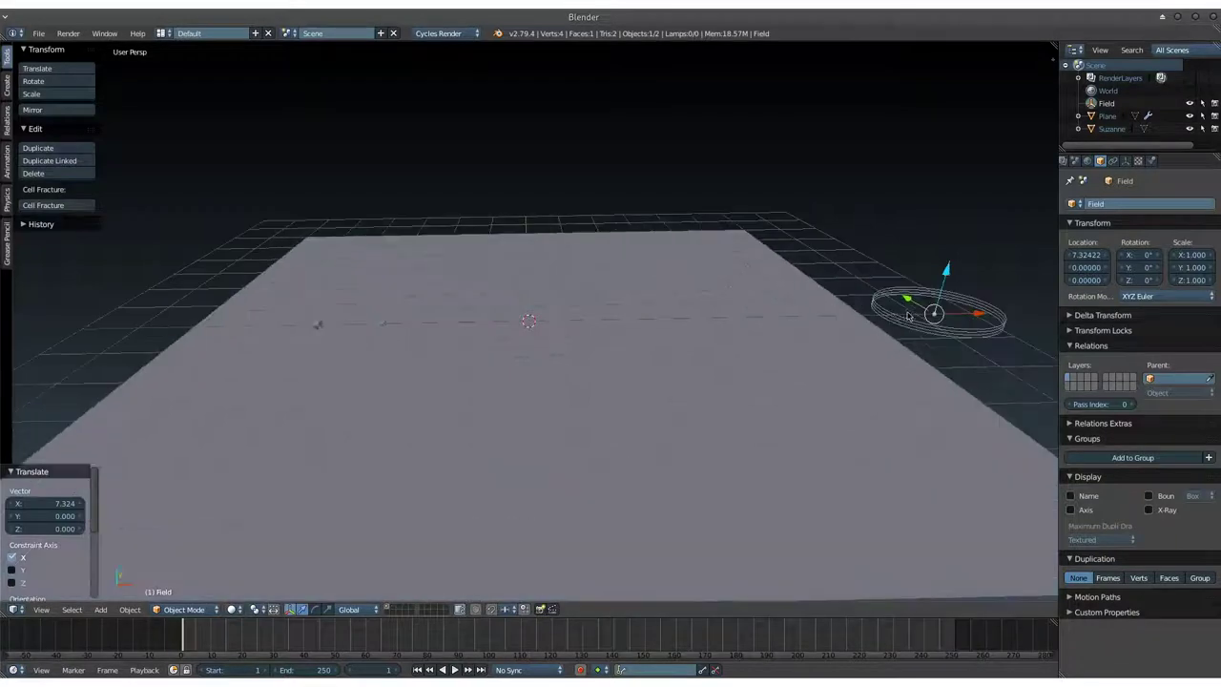
pyautogui.scroll(-2, 623, 248)
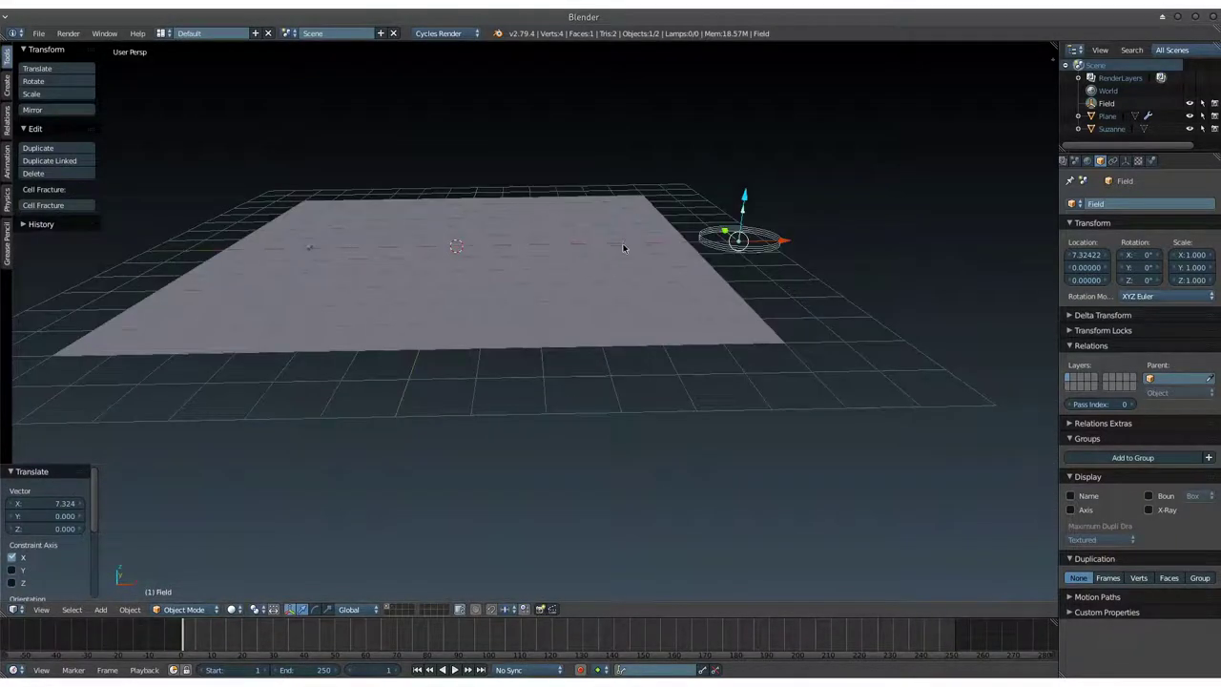
pyautogui.moveTo(418, 281); pyautogui.dragTo(472, 311, button='middle')
pyautogui.hotkey('alt', 'a')
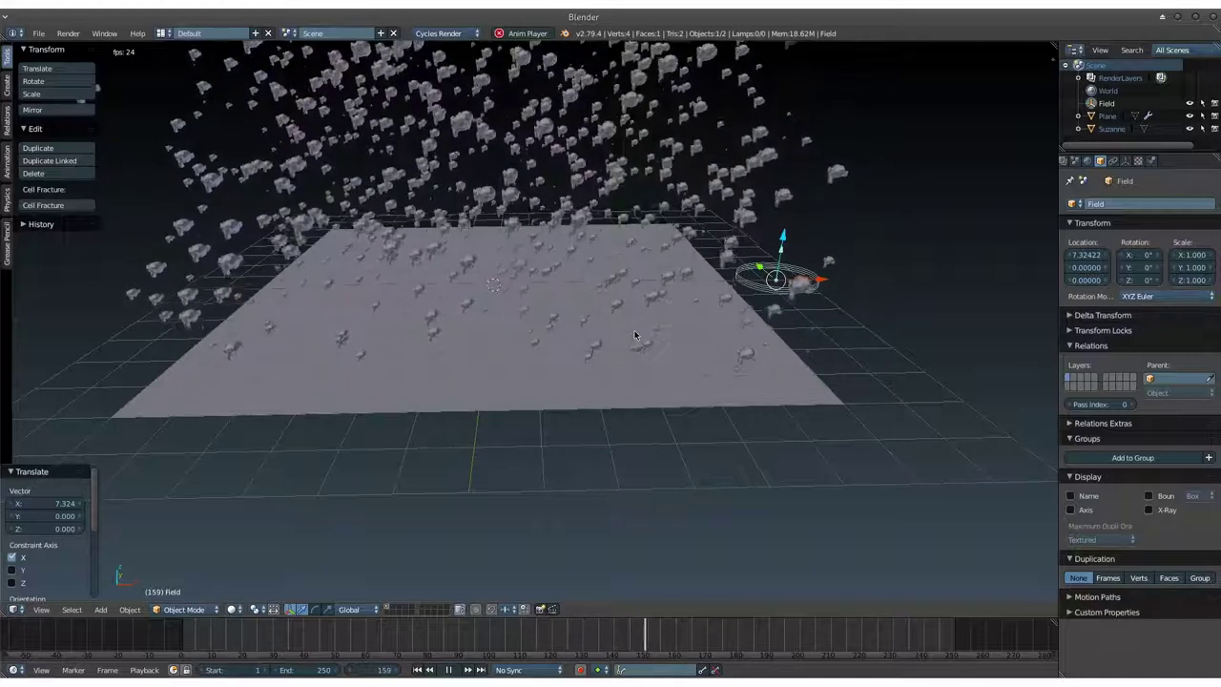
pyautogui.press('Escape')
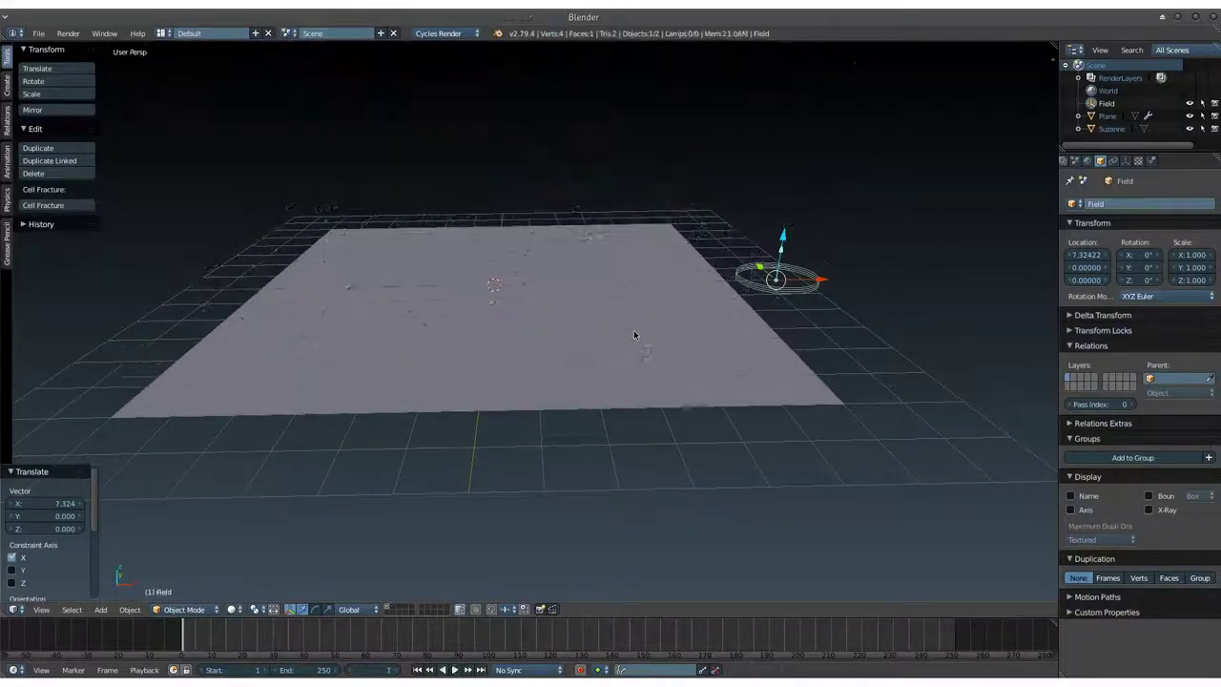
pyautogui.moveTo(770, 266); pyautogui.dragTo(725, 260, button='middle')
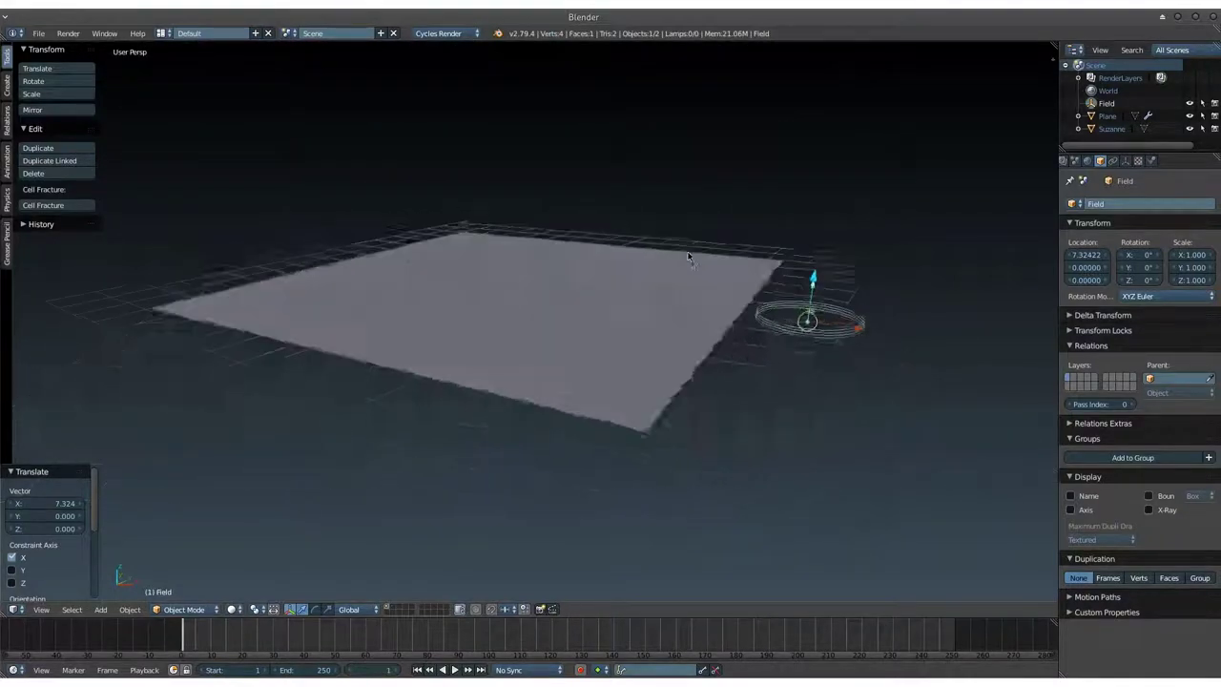
pyautogui.rightClick(611, 318)
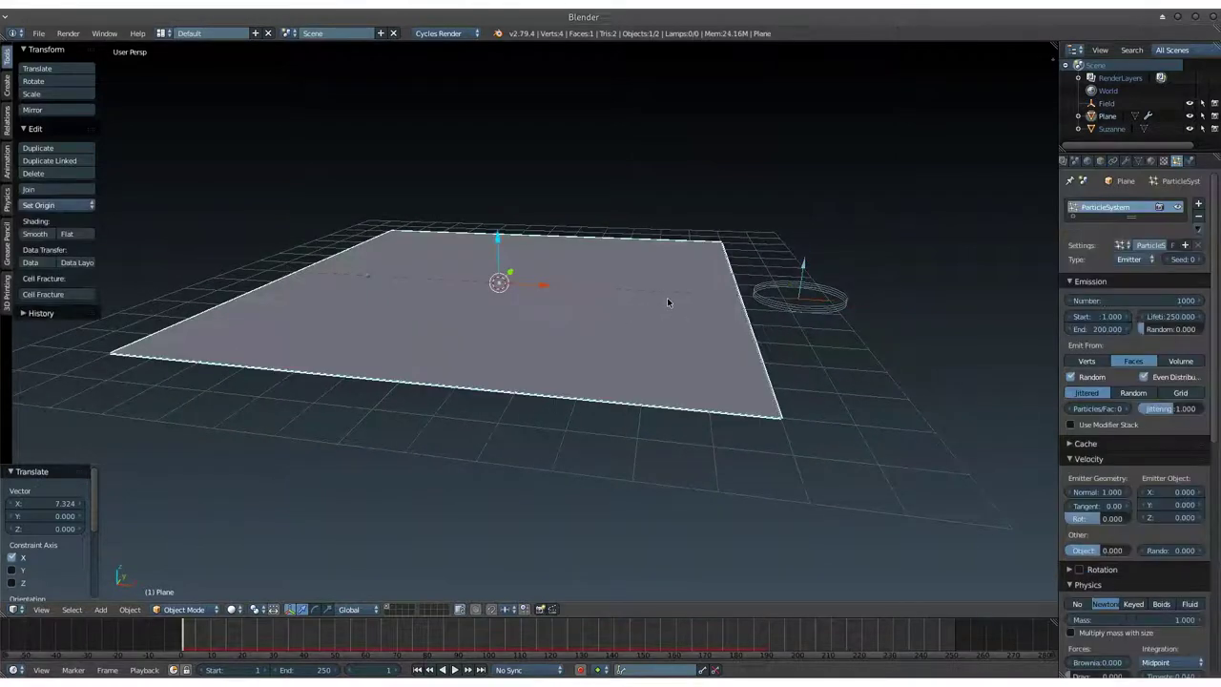
pyautogui.moveTo(667, 303); pyautogui.dragTo(555, 319, button='middle')
pyautogui.moveTo(694, 353)
pyautogui.keyDown('ctrl'); pyautogui.mouseDown(button='middle')
pyautogui.moveTo(703, 338)
pyautogui.moveTo(601, 354)
pyautogui.mouseUp(button='middle'); pyautogui.keyUp('ctrl')
pyautogui.moveTo(774, 338)
pyautogui.mouseDown(button='middle')
pyautogui.moveTo(753, 321)
pyautogui.moveTo(709, 340)
pyautogui.mouseUp(button='middle')
pyautogui.scroll(2, 708, 342)
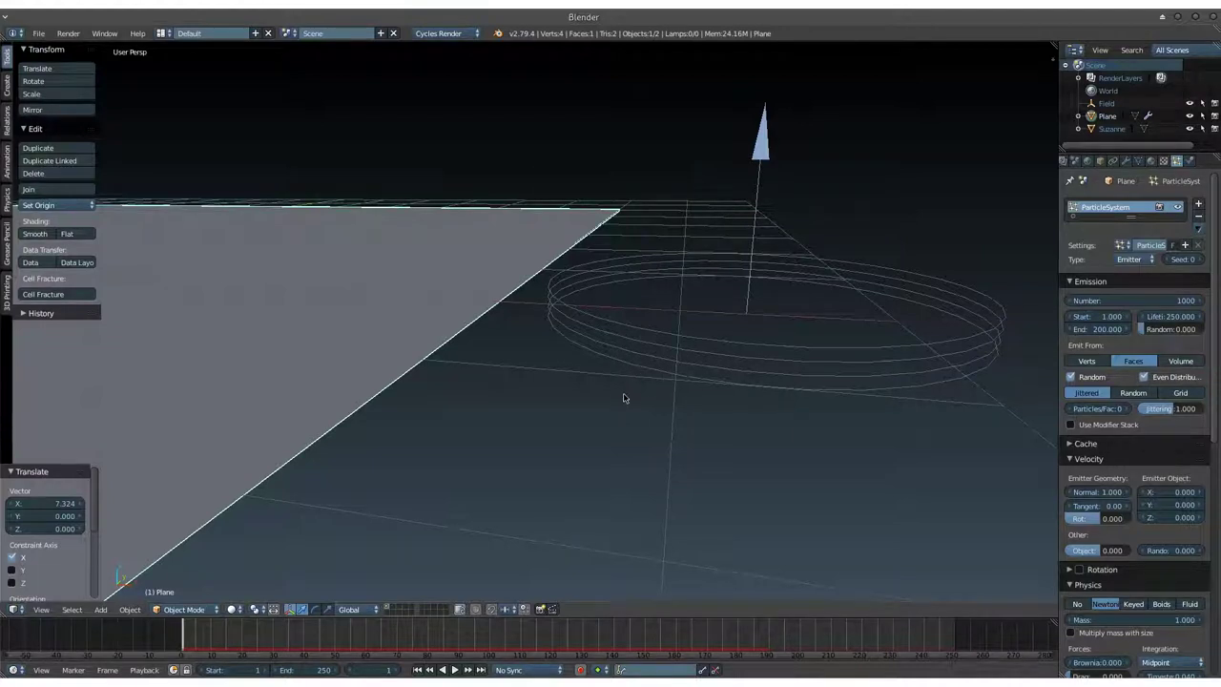
pyautogui.rightClick(766, 141)
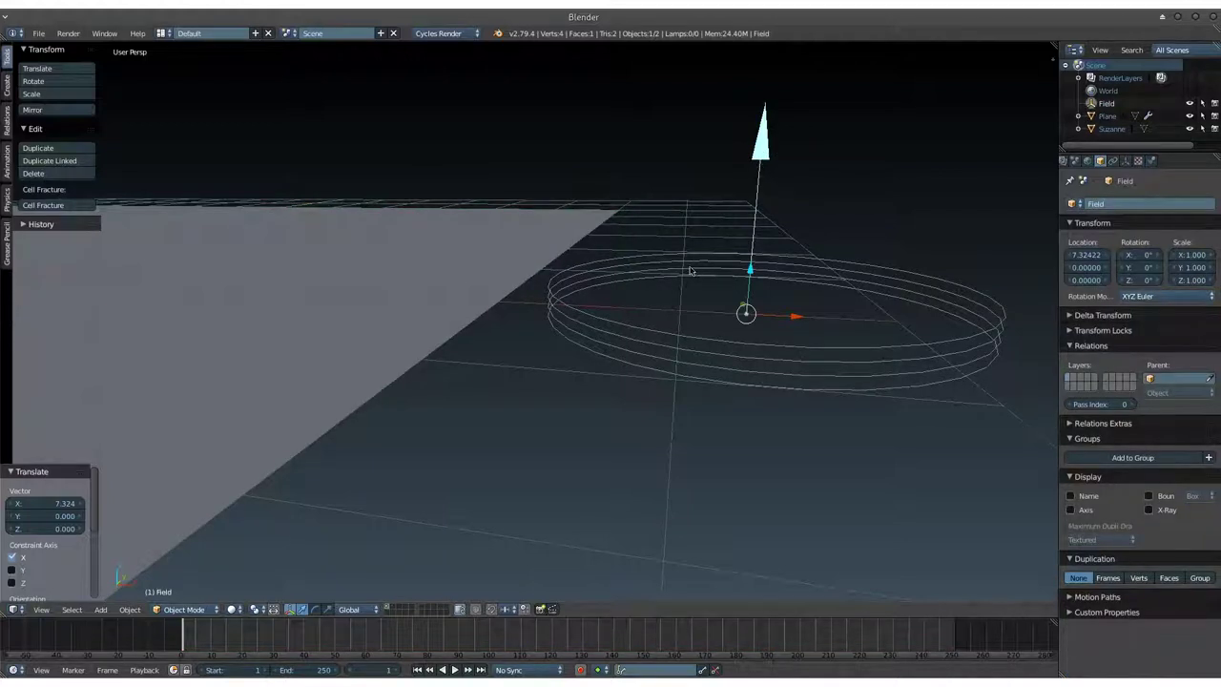
pyautogui.moveTo(691, 270); pyautogui.dragTo(887, 258, button='middle')
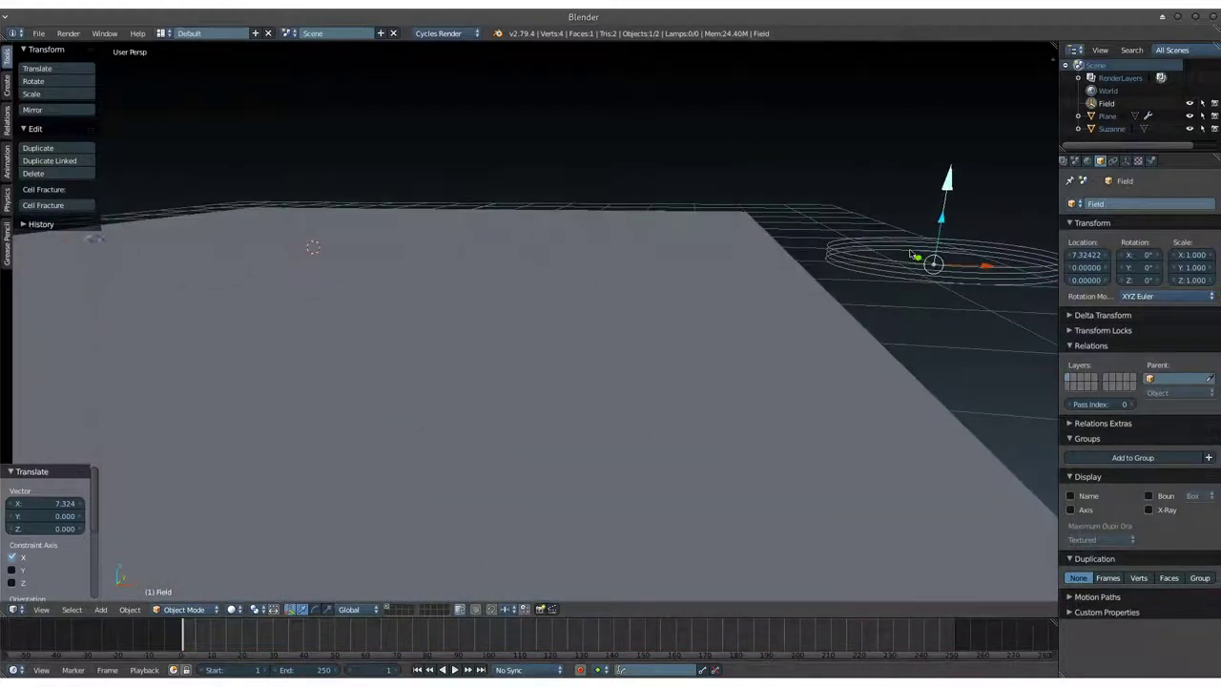
pyautogui.moveTo(1019, 260); pyautogui.dragTo(804, 229, button='middle')
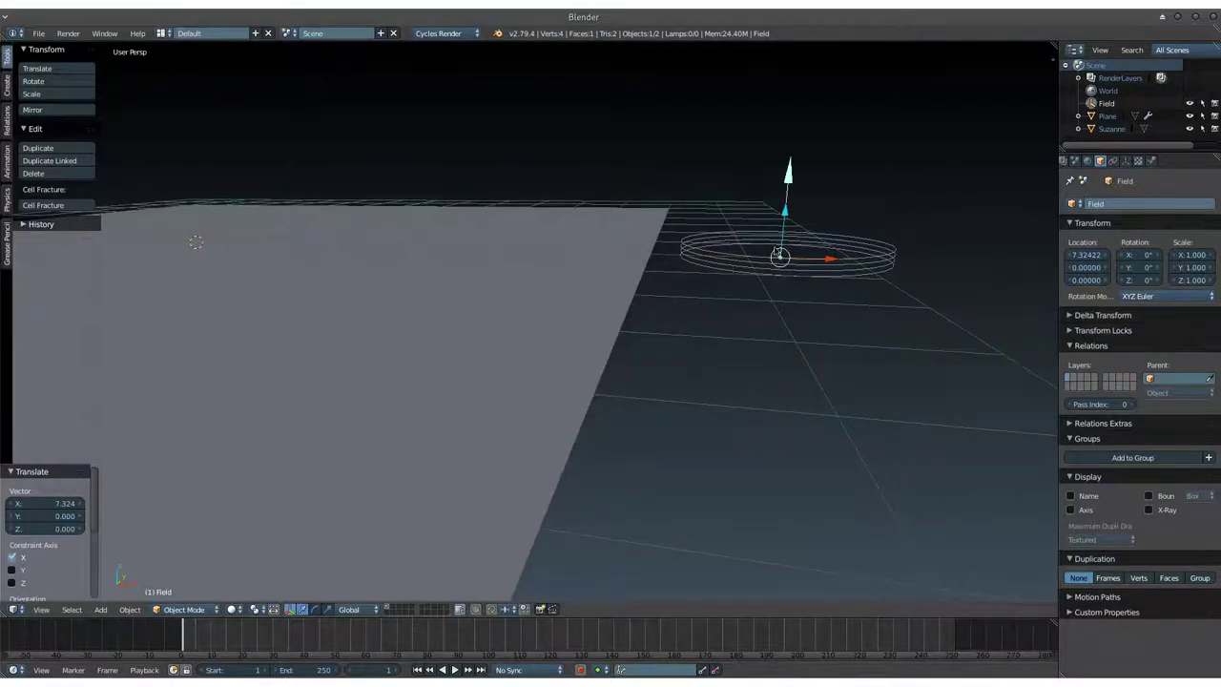
pyautogui.moveTo(709, 275); pyautogui.dragTo(657, 254, button='middle')
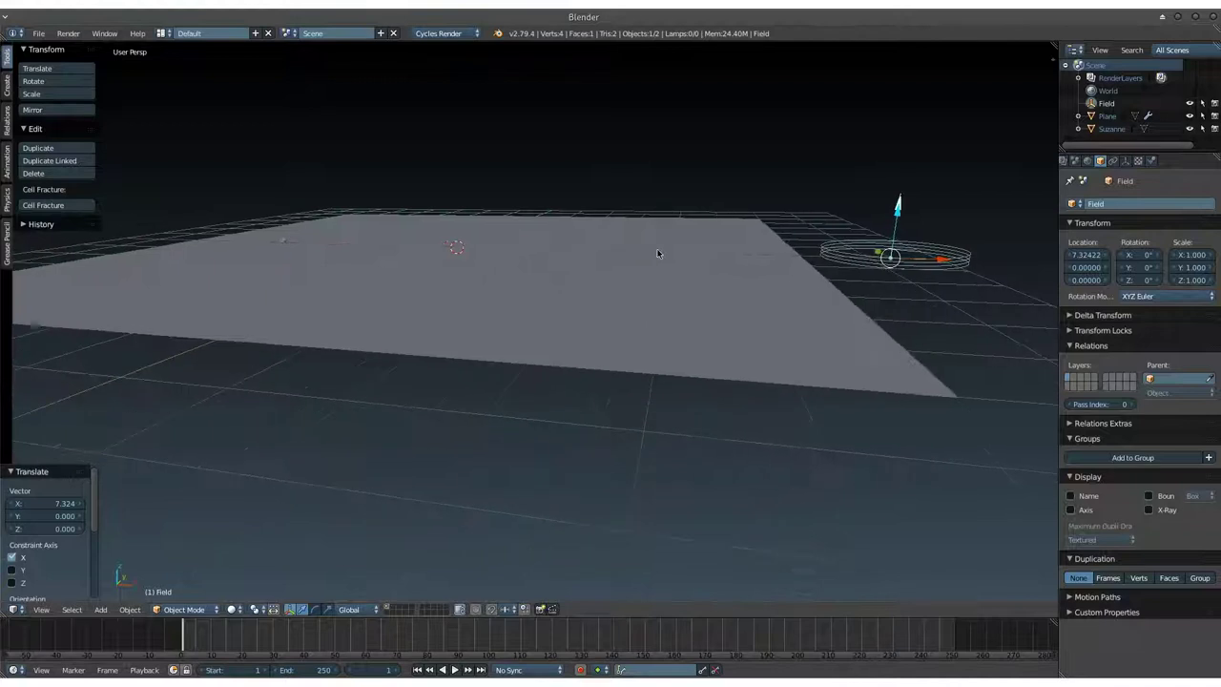
# - Play the particles and rotate the wind field about global Y toward -46.5°
pyautogui.hotkey('alt', 'a')
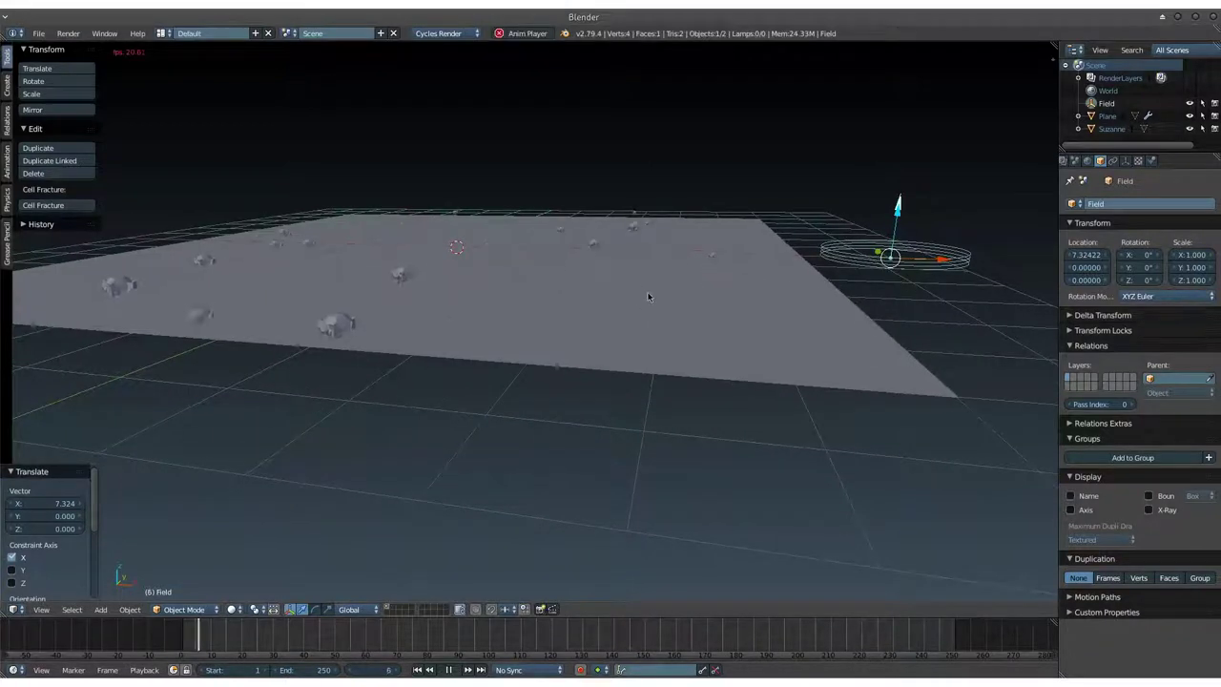
pyautogui.moveTo(706, 267)
pyautogui.mouseDown(button='middle')
pyautogui.moveTo(581, 280)
pyautogui.moveTo(604, 273)
pyautogui.mouseUp(button='middle')
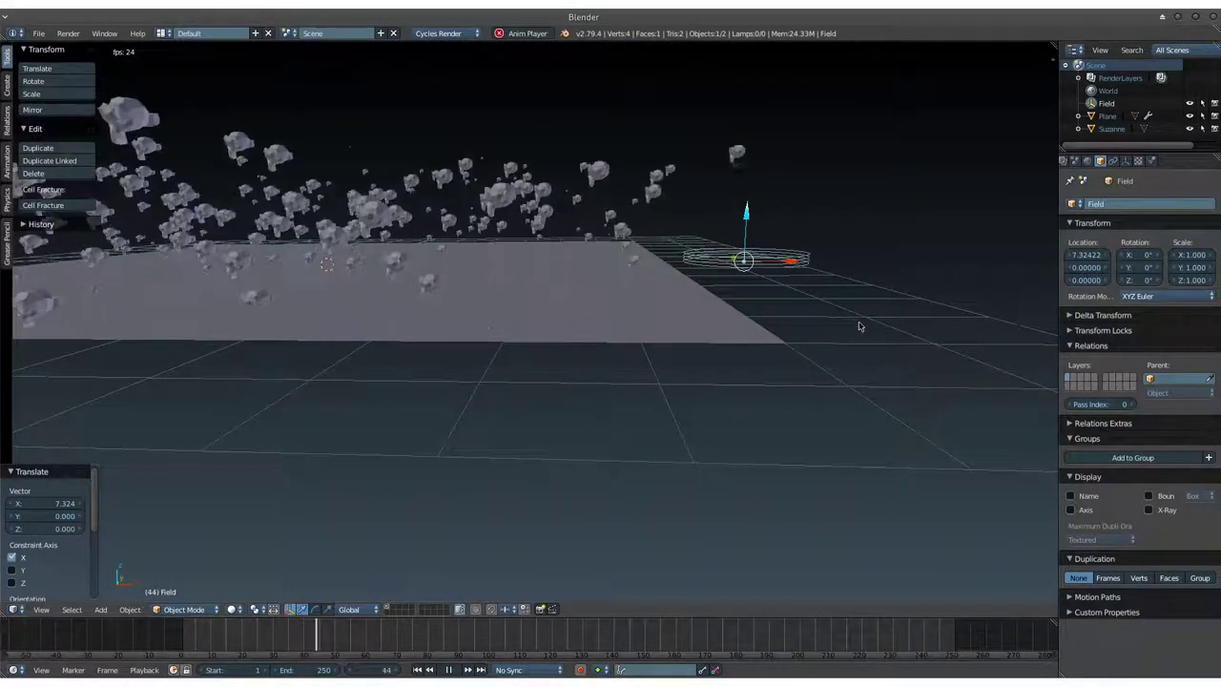
pyautogui.press('r')
pyautogui.press('y')
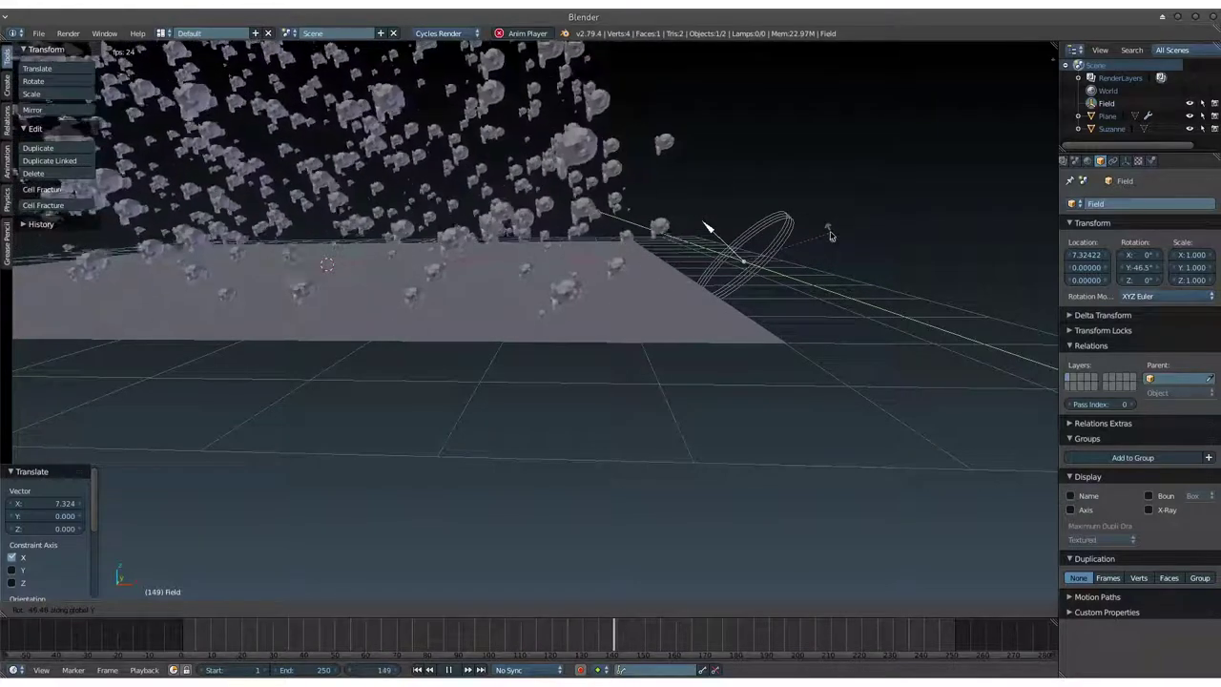
# - Commit the wind field's -46.5° Y rotation and zoom the viewport
pyautogui.click(830, 235)
pyautogui.scroll(-1, 829, 235)
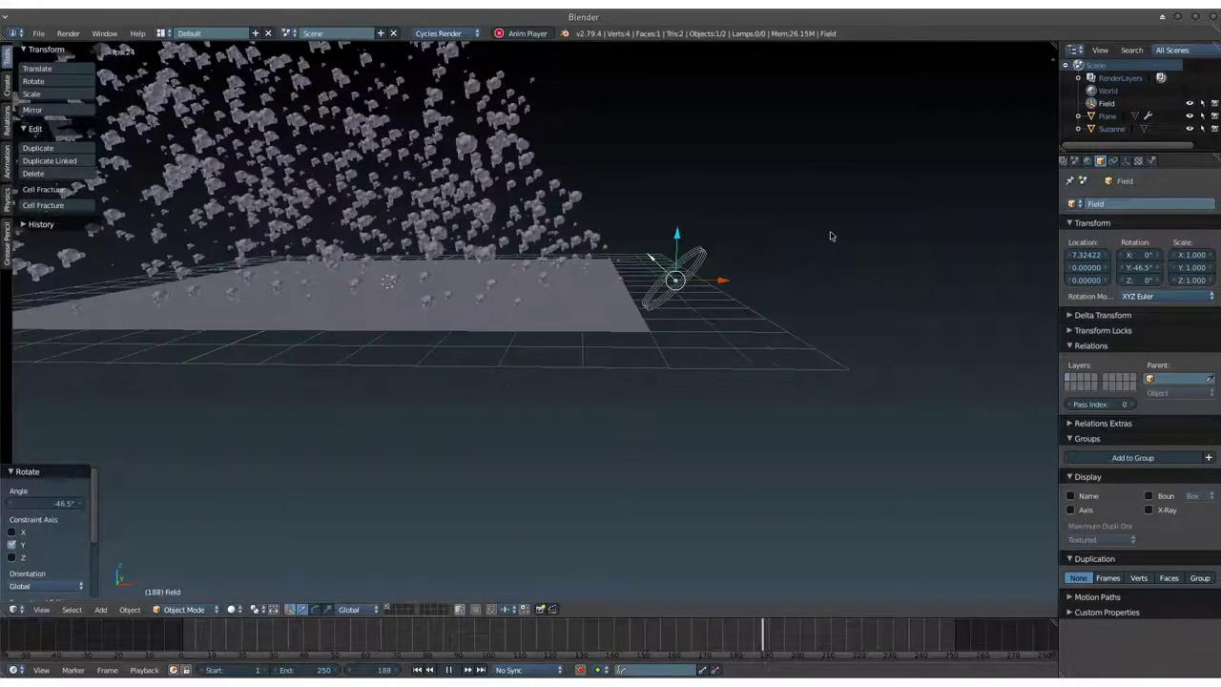
pyautogui.scroll(1, 816, 252)
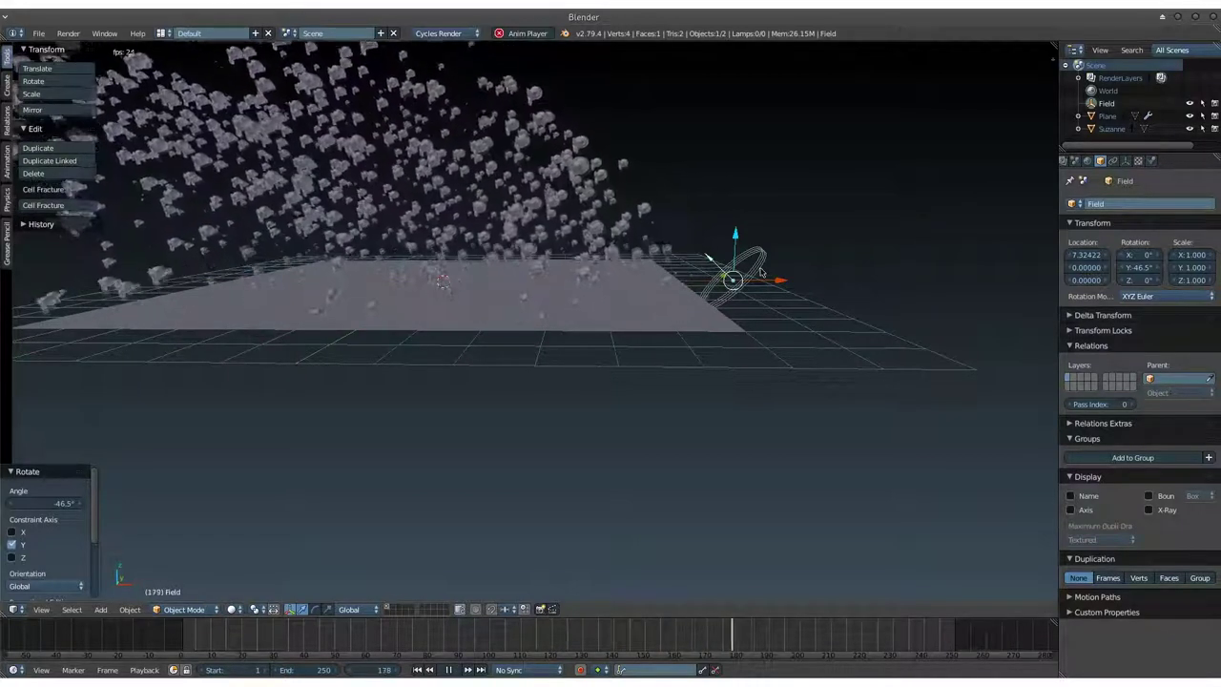
# - Set the wind field's Strength to 10 in the Physics properties
pyautogui.click(1151, 160)
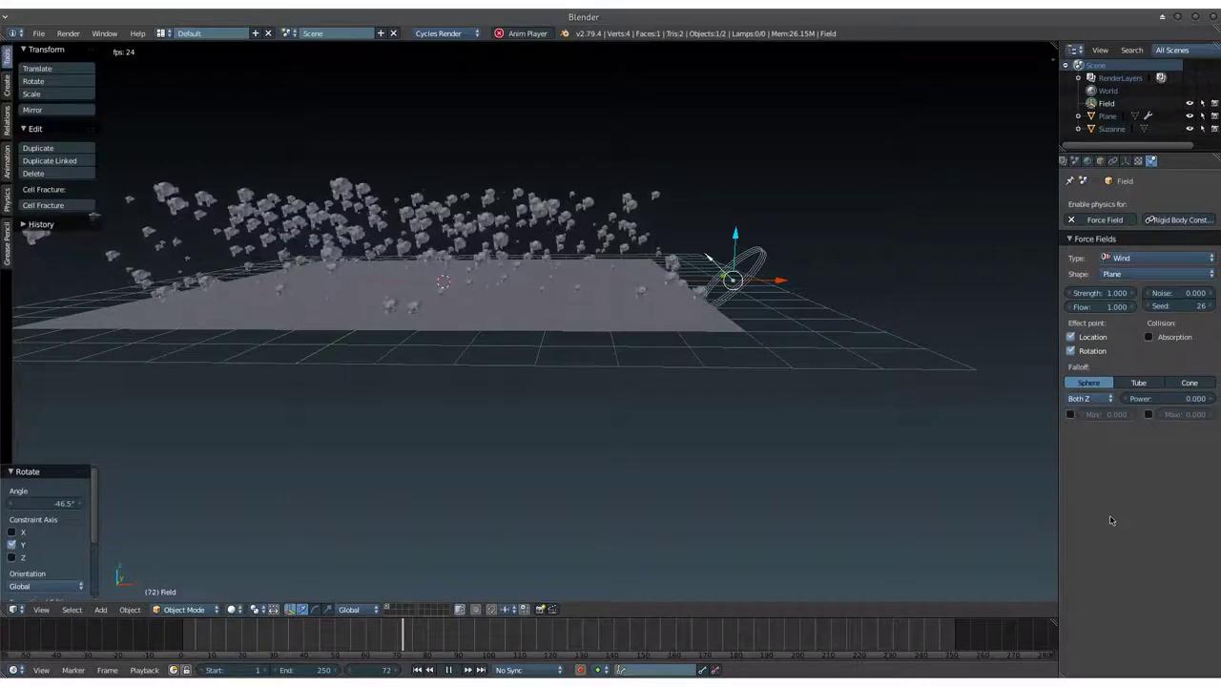
pyautogui.click(1098, 293)
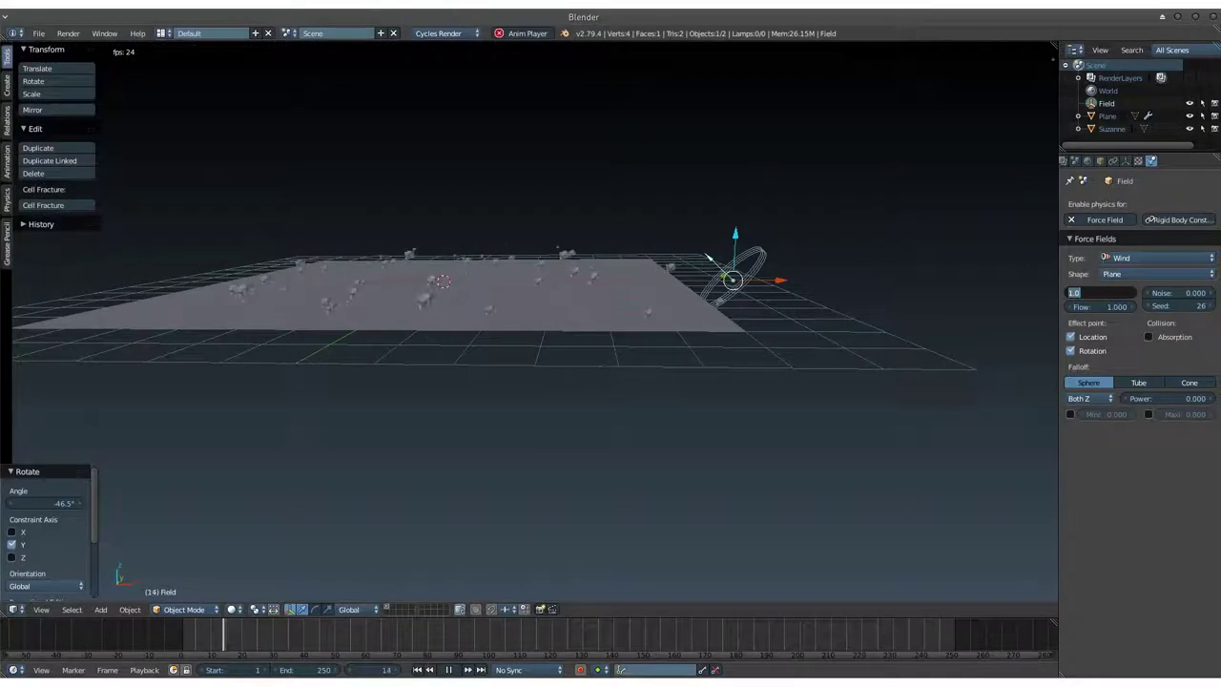
pyautogui.write('10')
pyautogui.press('Return')
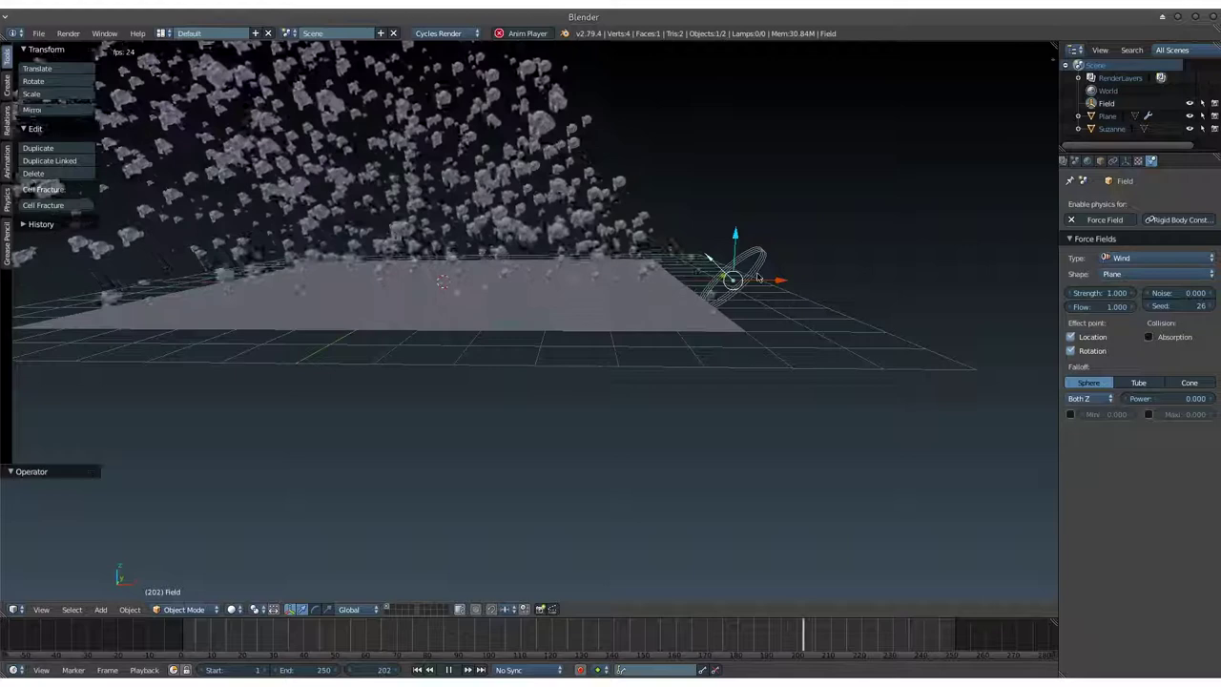
# - Inspect the particles, then raise the wind Strength to 100
pyautogui.moveTo(758, 277); pyautogui.dragTo(733, 247, button='middle')
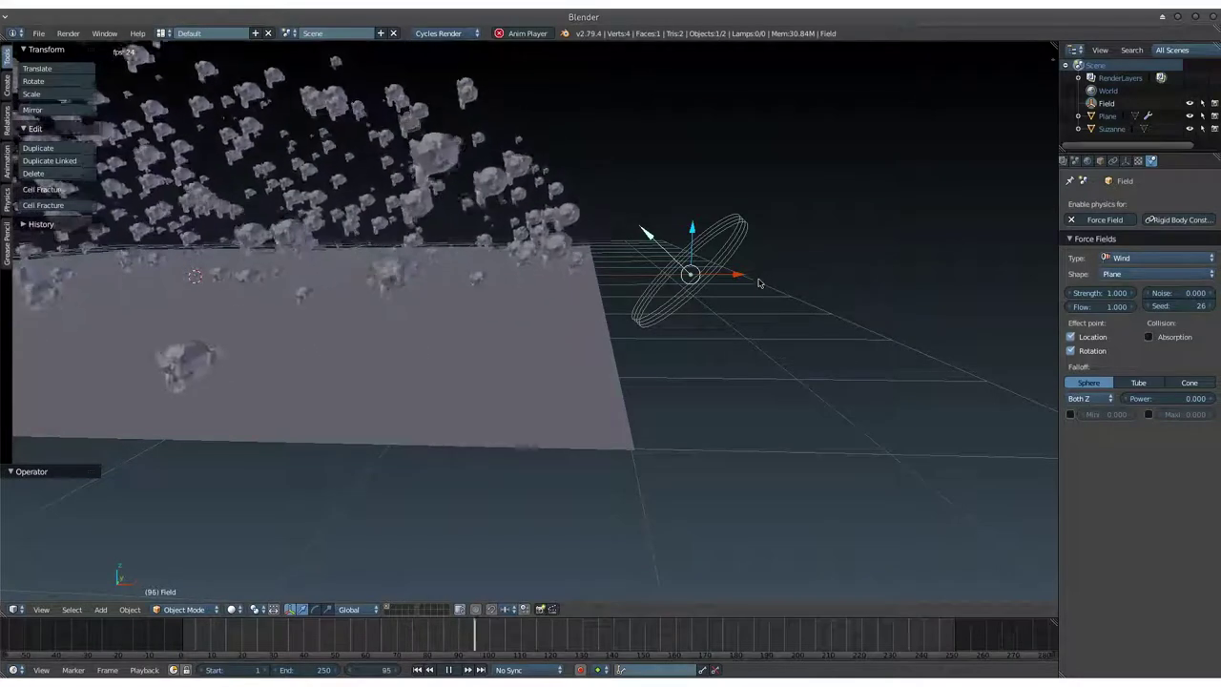
pyautogui.moveTo(758, 282); pyautogui.dragTo(607, 292, button='middle')
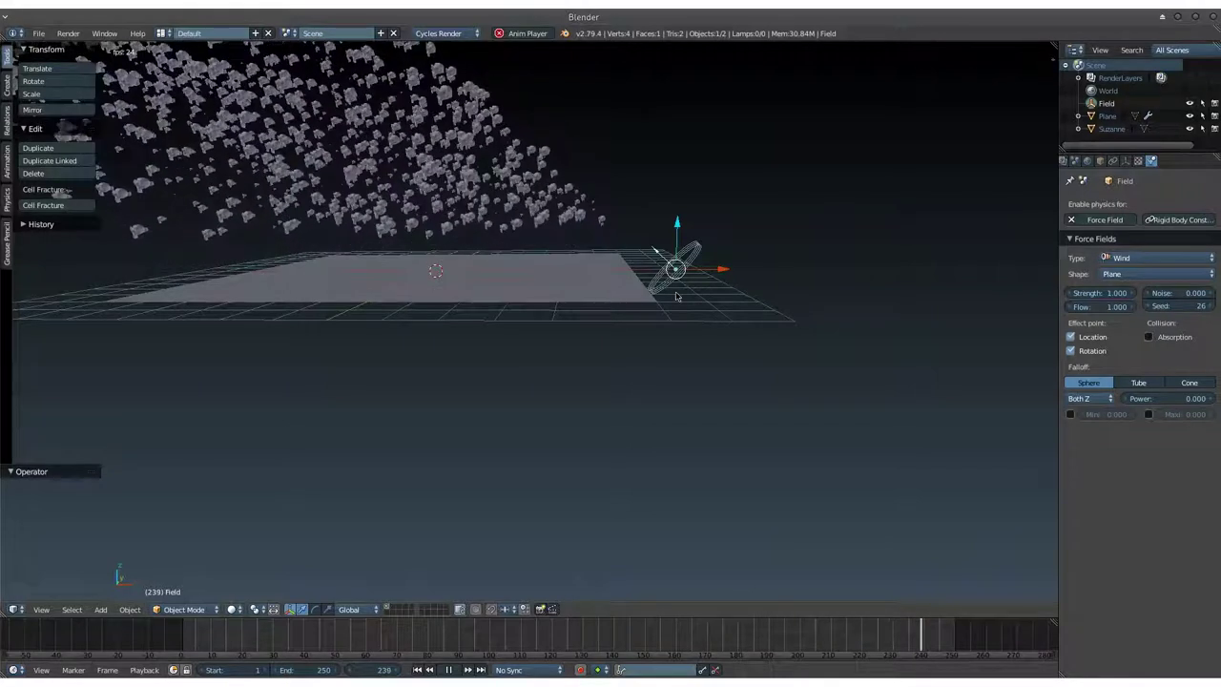
pyautogui.click(1107, 293)
pyautogui.write('00')
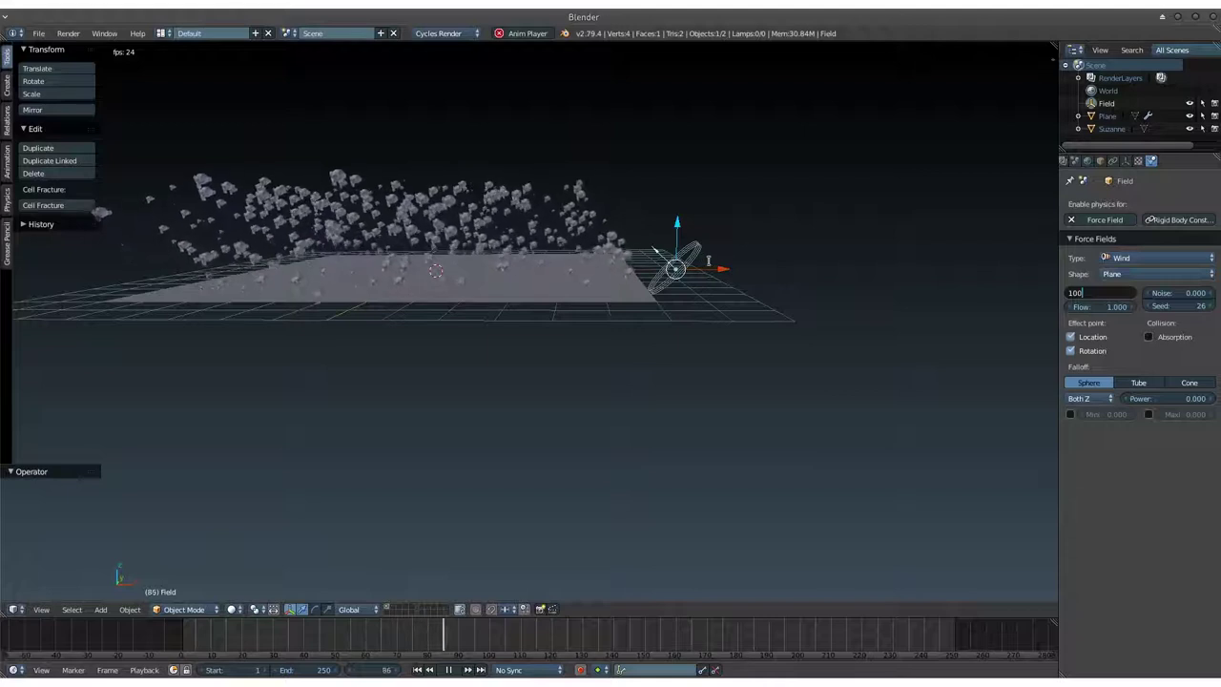
pyautogui.press('Return')
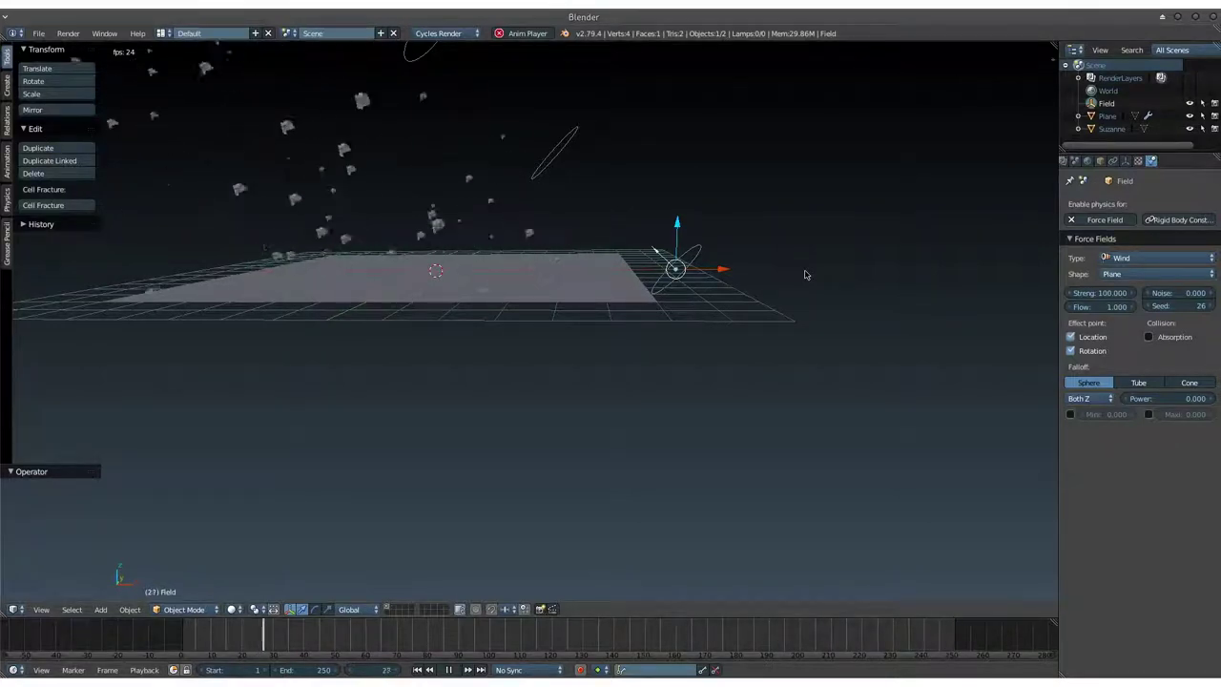
# - Set the wind Strength back to 10
pyautogui.moveTo(722, 312)
pyautogui.mouseDown(button='middle')
pyautogui.moveTo(309, 109)
pyautogui.moveTo(316, 248)
pyautogui.mouseUp(button='middle')
pyautogui.click(1103, 292)
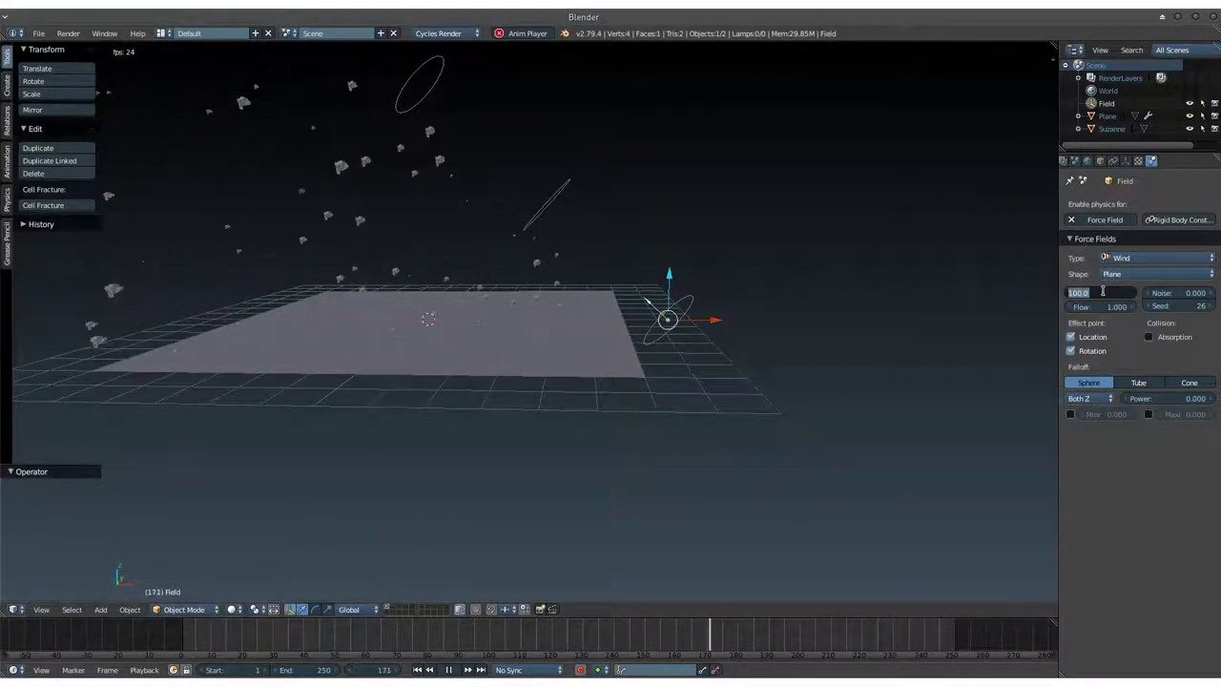
pyautogui.write('10')
pyautogui.press('Return')
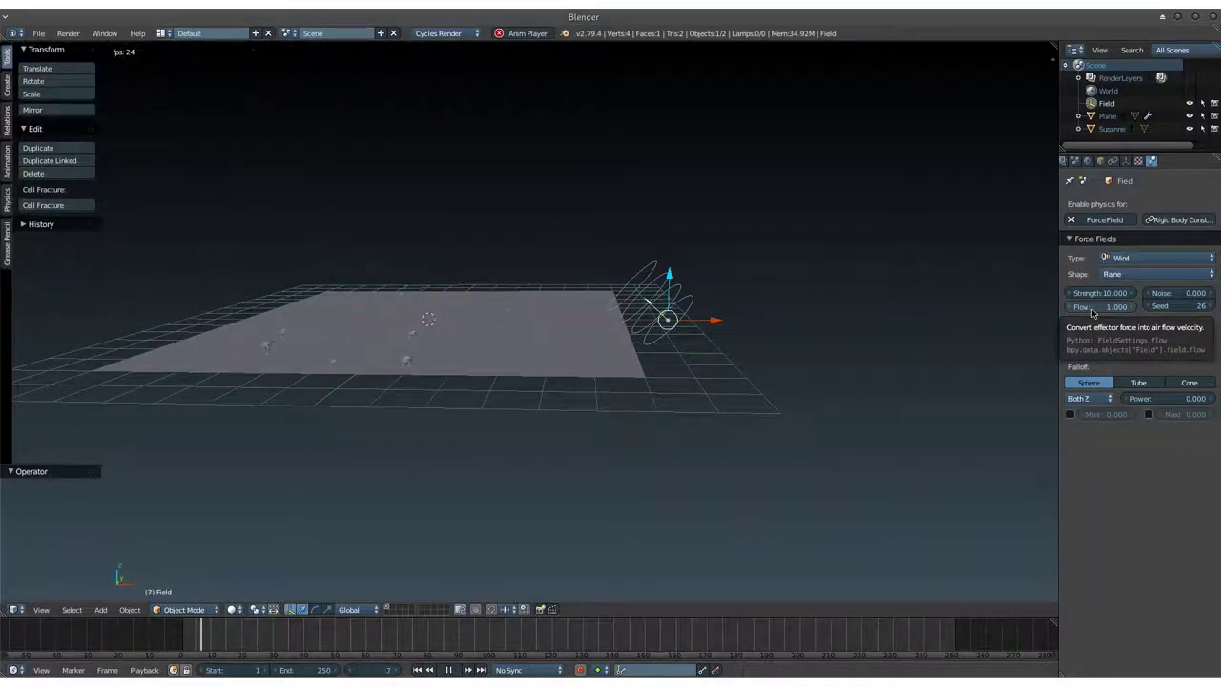
pyautogui.click(1091, 307)
pyautogui.write('1')
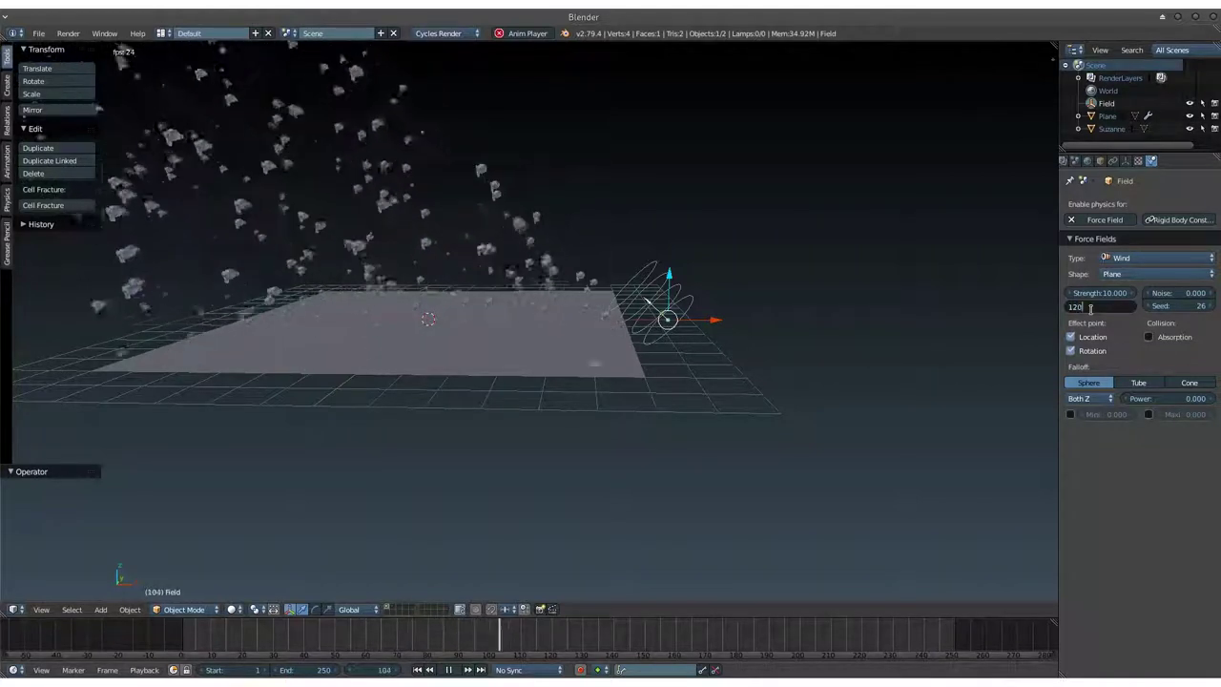
pyautogui.press('Return')
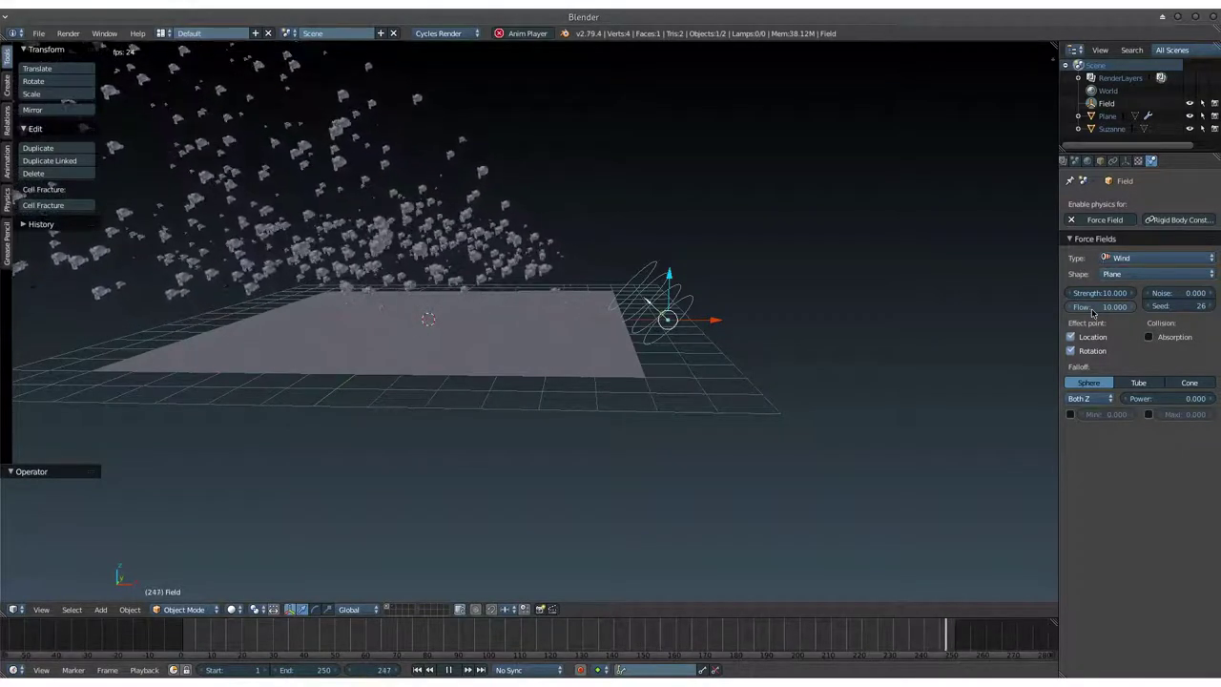
pyautogui.click(1092, 307)
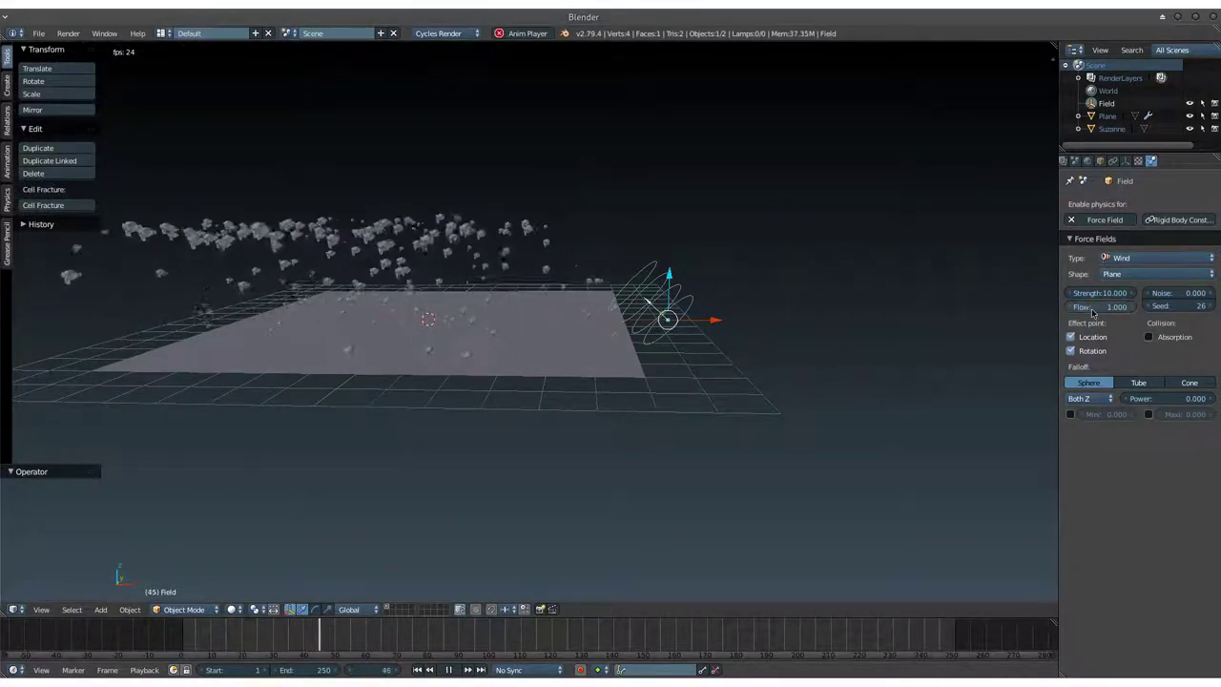
pyautogui.write('1.000')
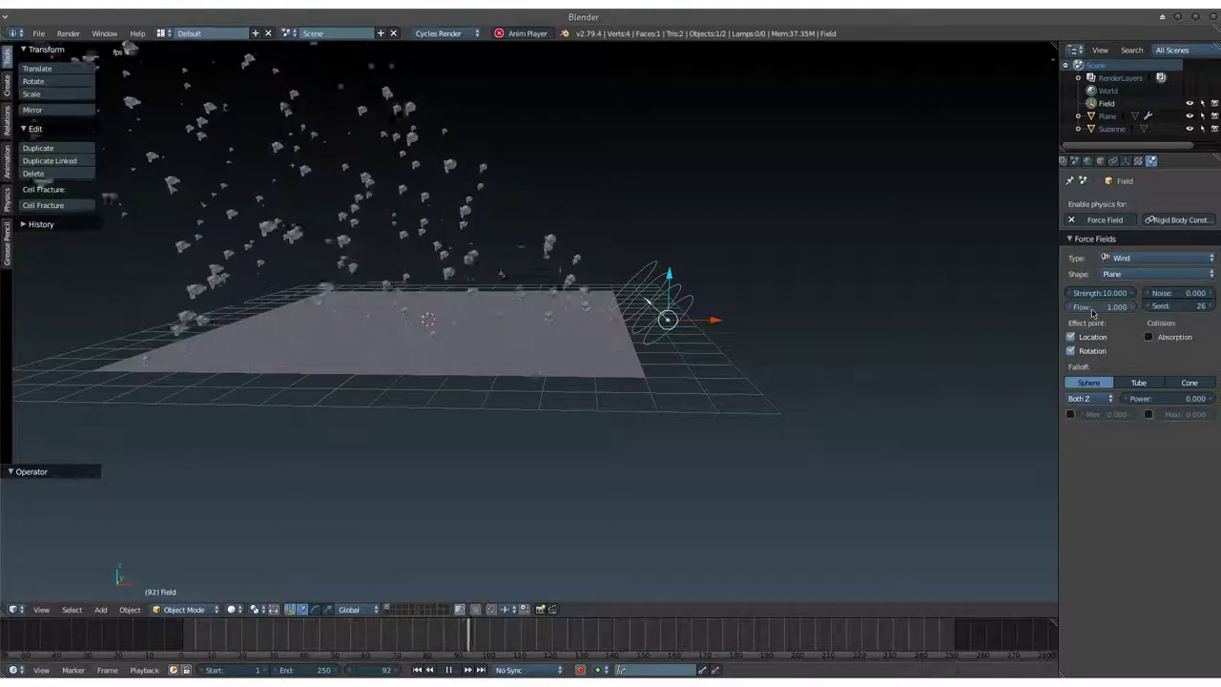
pyautogui.click(1166, 292)
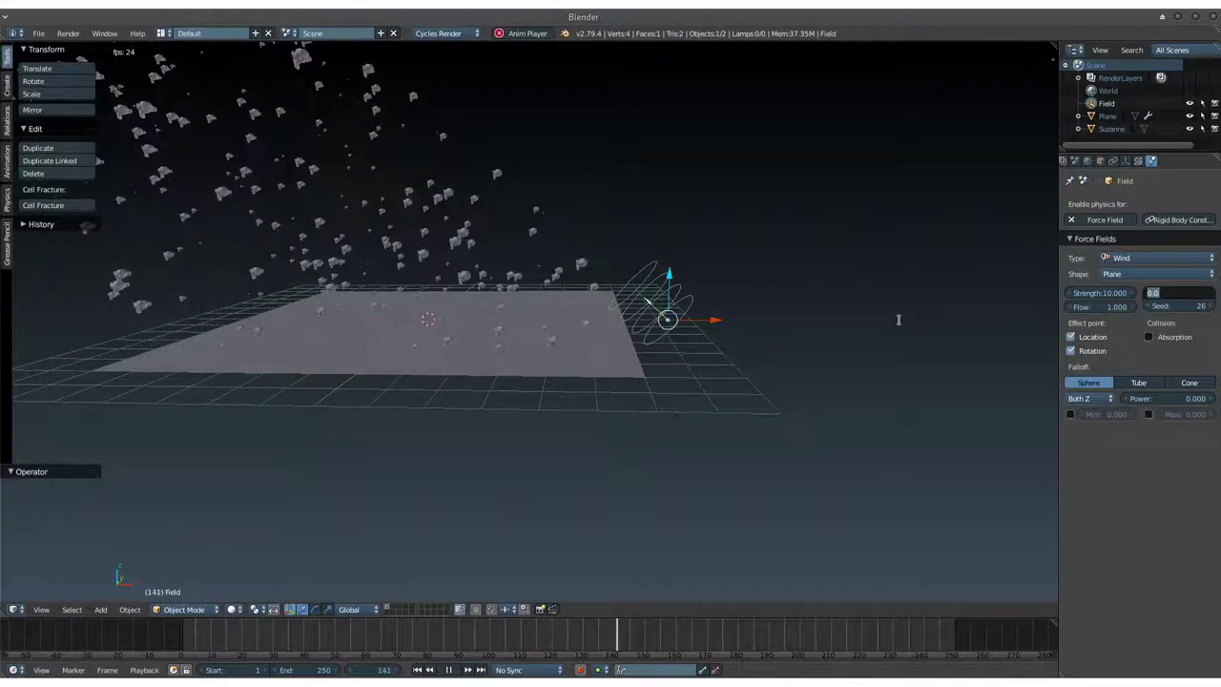
pyautogui.write('10')
pyautogui.press('Return')
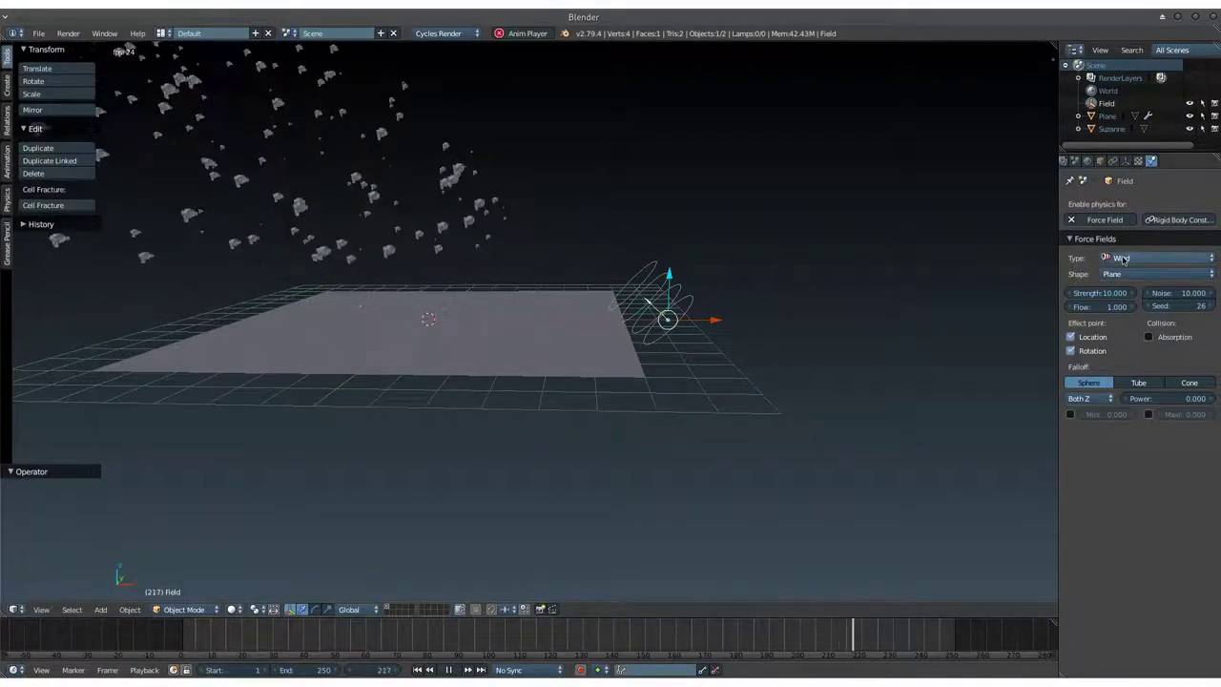
pyautogui.click(1162, 298)
pyautogui.write('0.000')
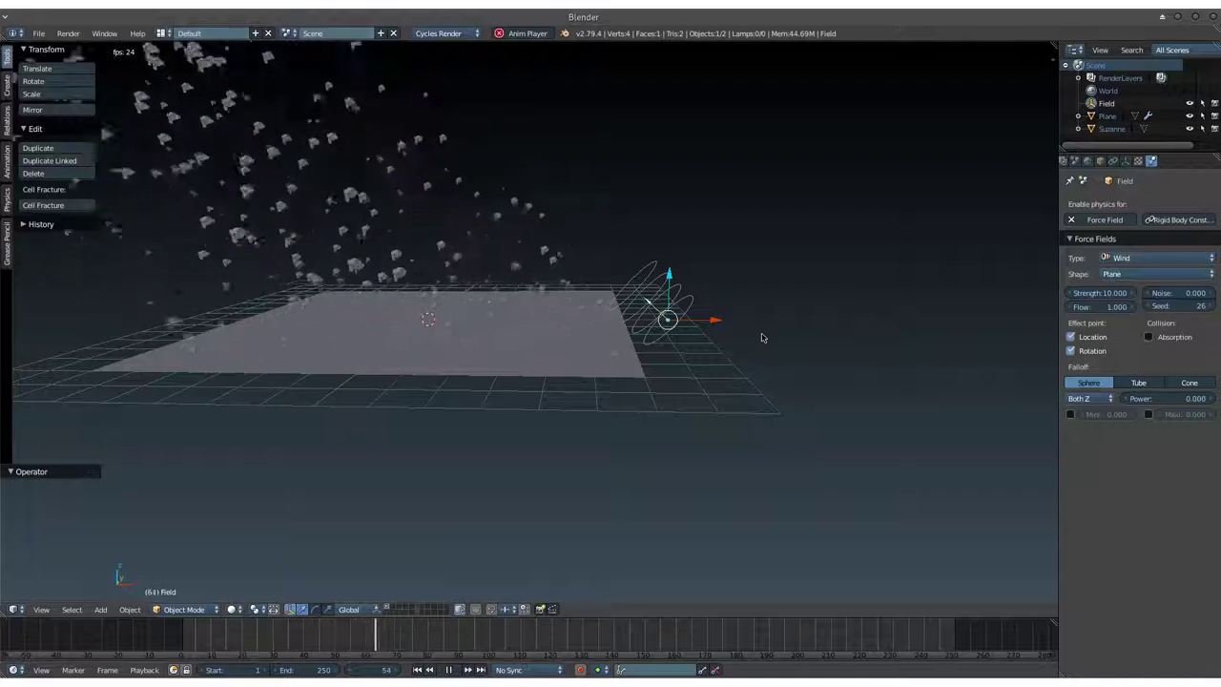
# - Move the wind field 0.203 along Y and stop playback at frame 1
pyautogui.moveTo(762, 338)
pyautogui.mouseDown(button='middle')
pyautogui.moveTo(599, 369)
pyautogui.moveTo(644, 348)
pyautogui.moveTo(658, 357)
pyautogui.mouseUp(button='middle')
pyautogui.moveTo(665, 360); pyautogui.dragTo(658, 361)
pyautogui.scroll(-1, 653, 361)
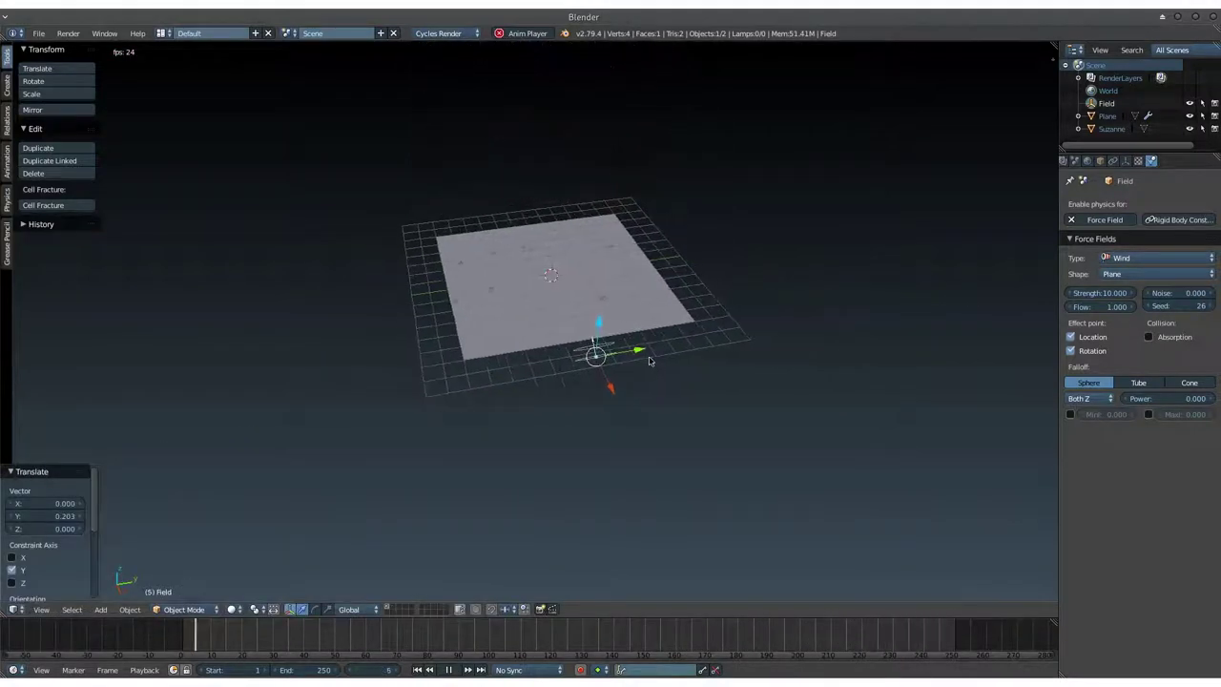
pyautogui.press('Escape')
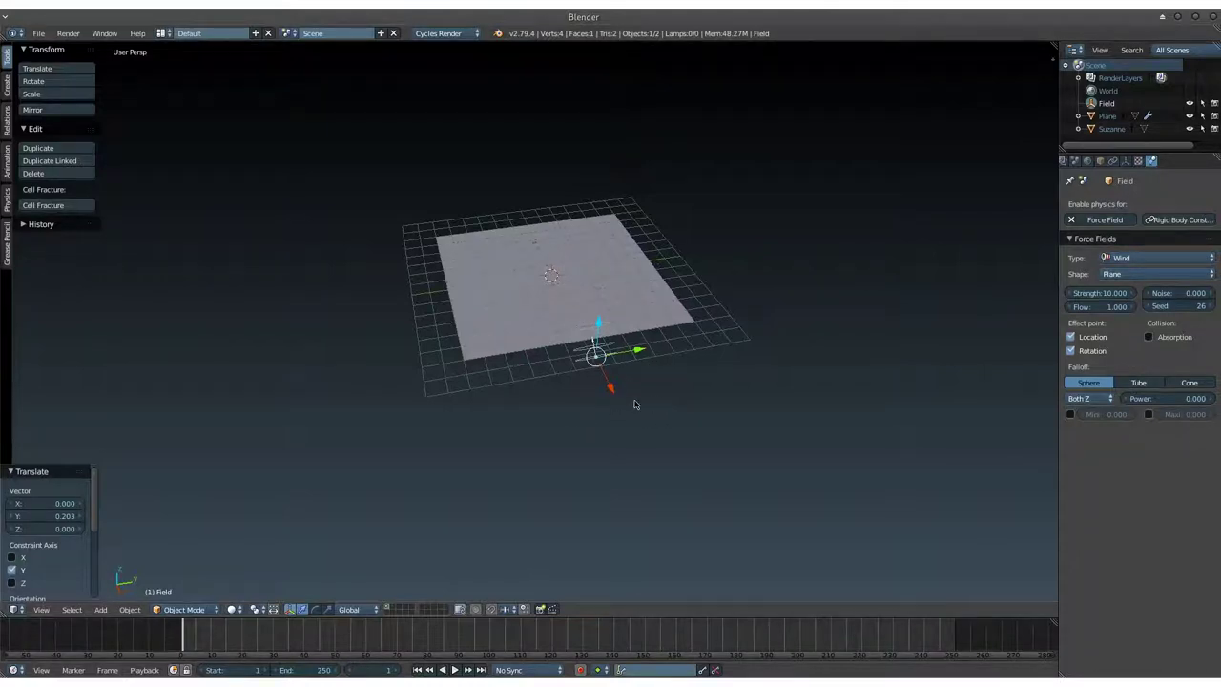
pyautogui.moveTo(634, 405); pyautogui.dragTo(629, 404, button='middle')
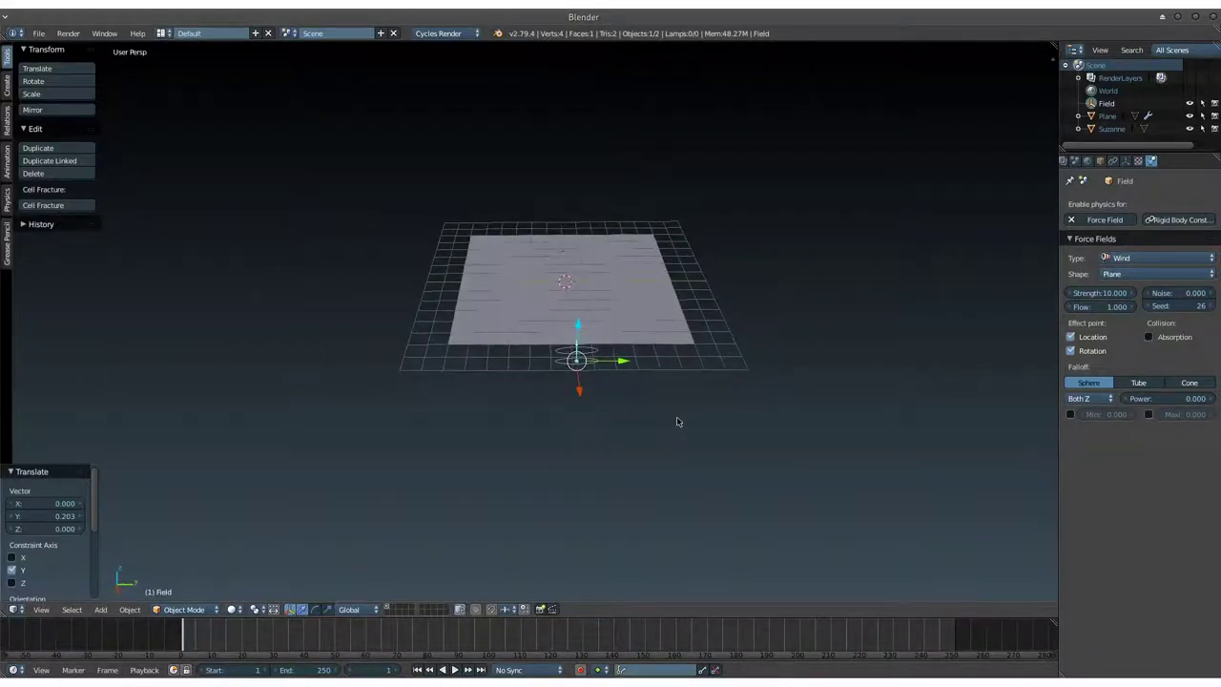
# - Keyframe the wind field's rotation at frame 1 (Z 79.9°) and again at frame 60
pyautogui.press('g')
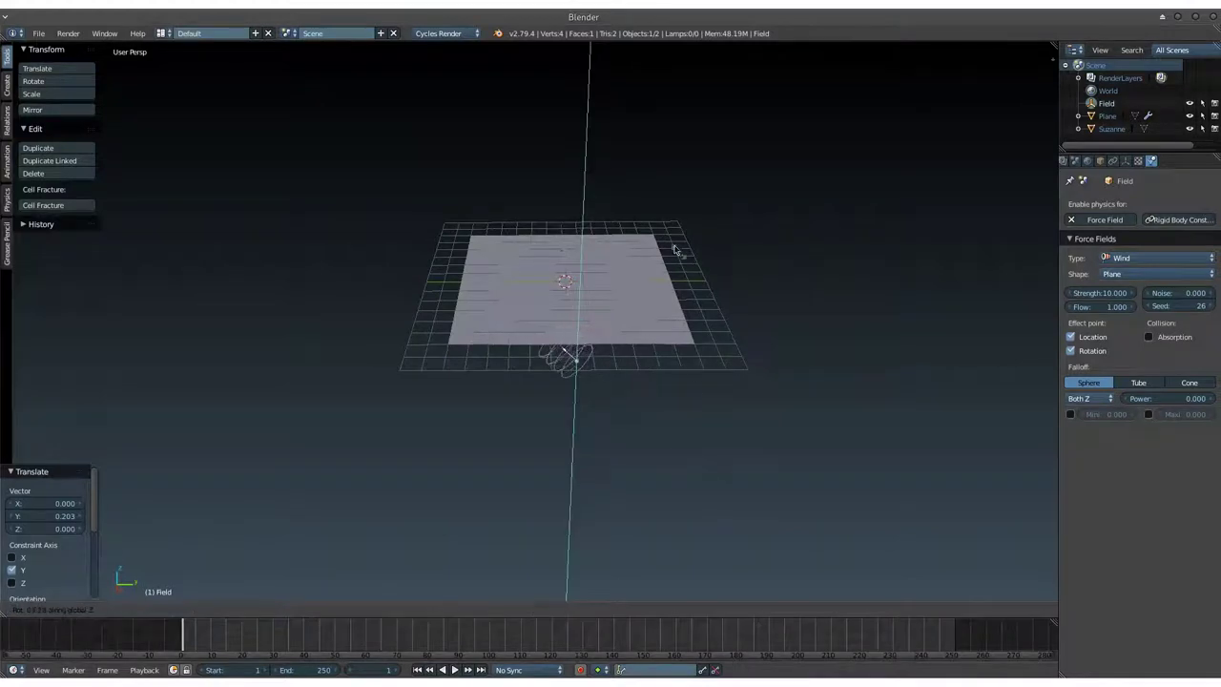
pyautogui.click(673, 249)
pyautogui.press('i')
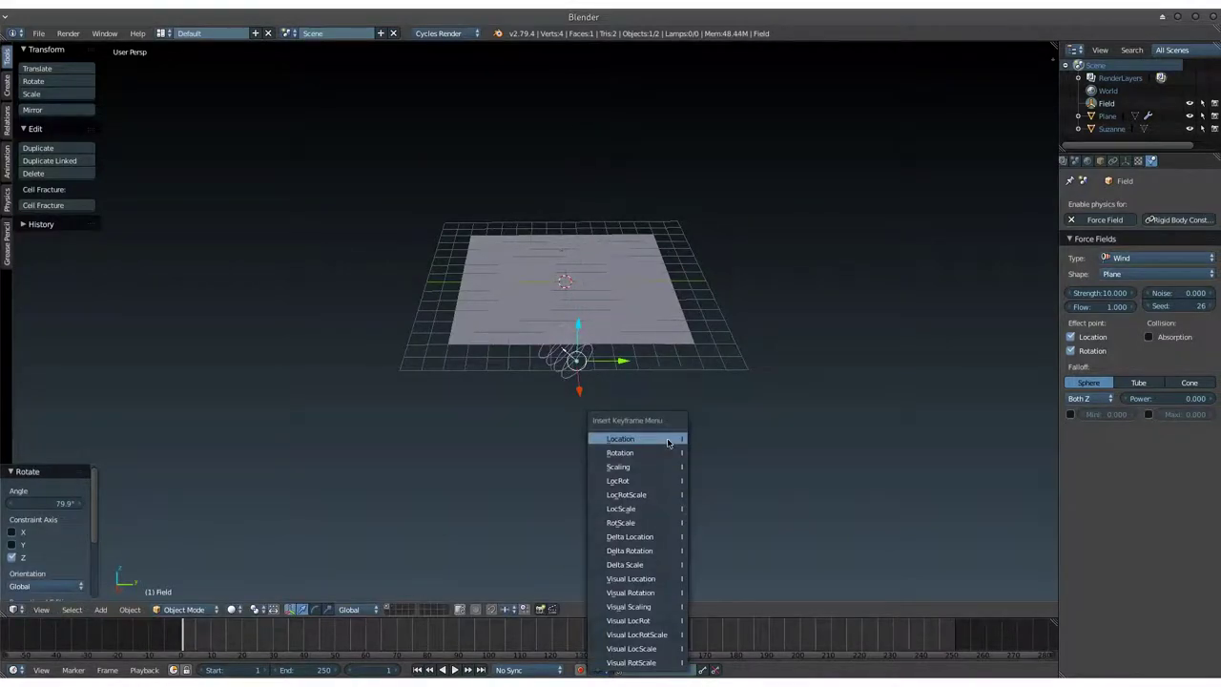
pyautogui.click(665, 452)
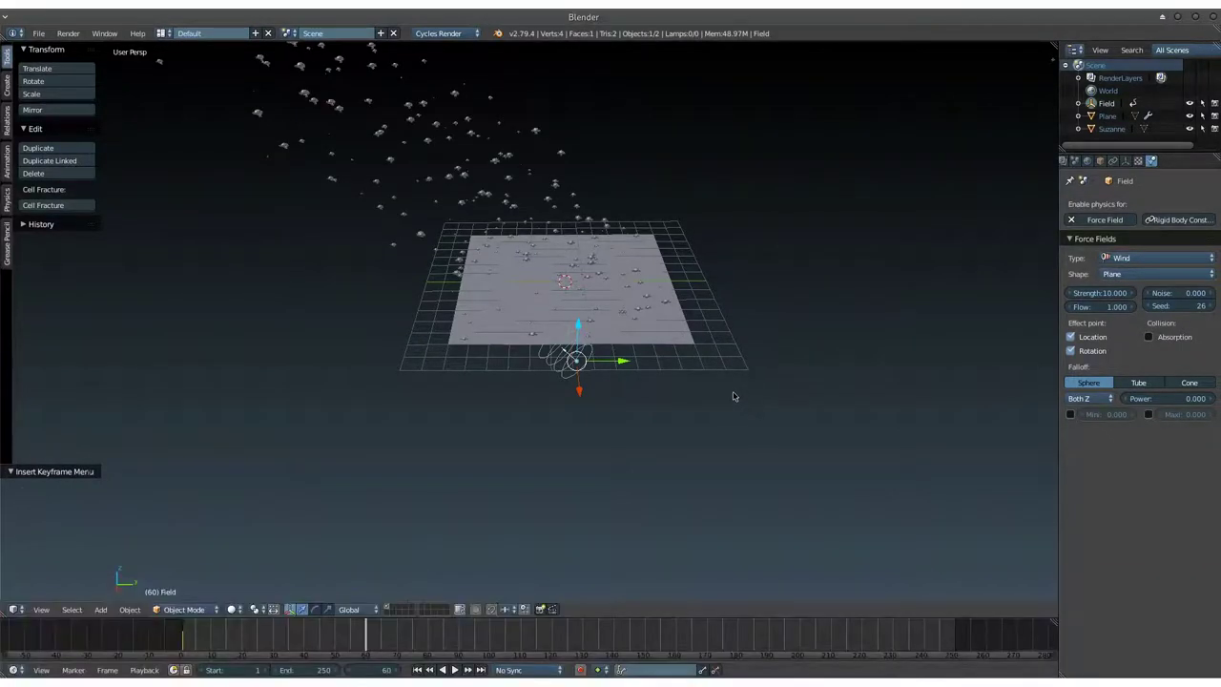
pyautogui.press('r')
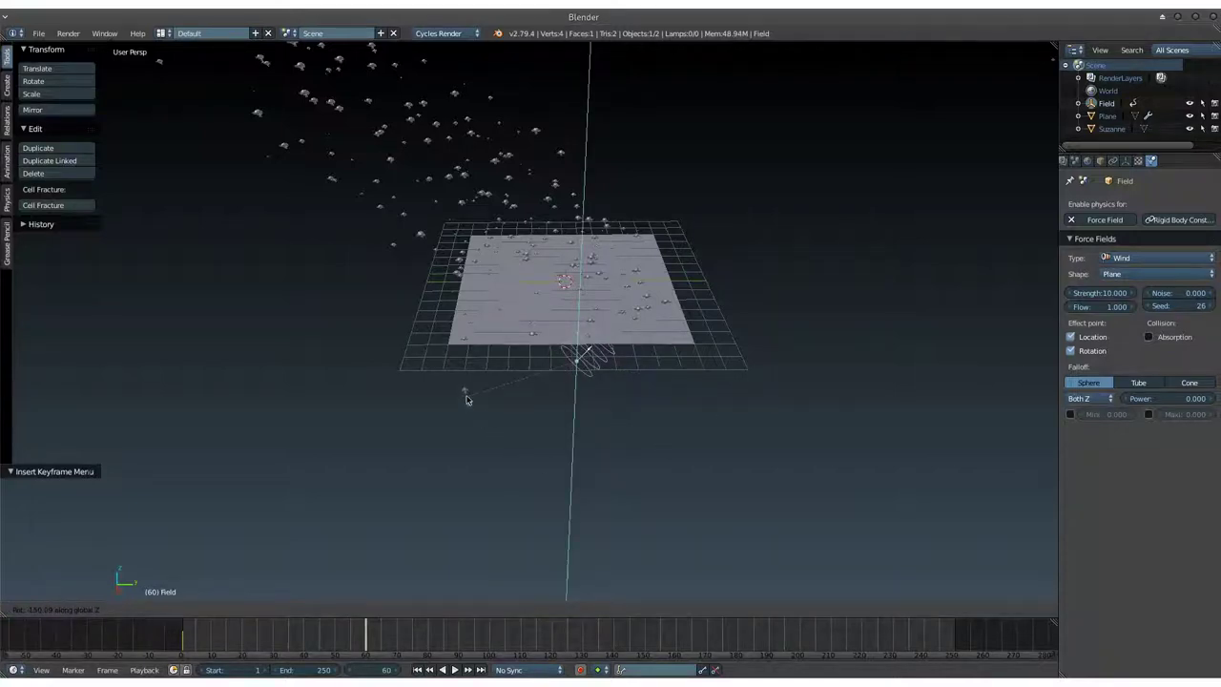
pyautogui.click(467, 400)
pyautogui.press('i')
pyautogui.click(772, 362)
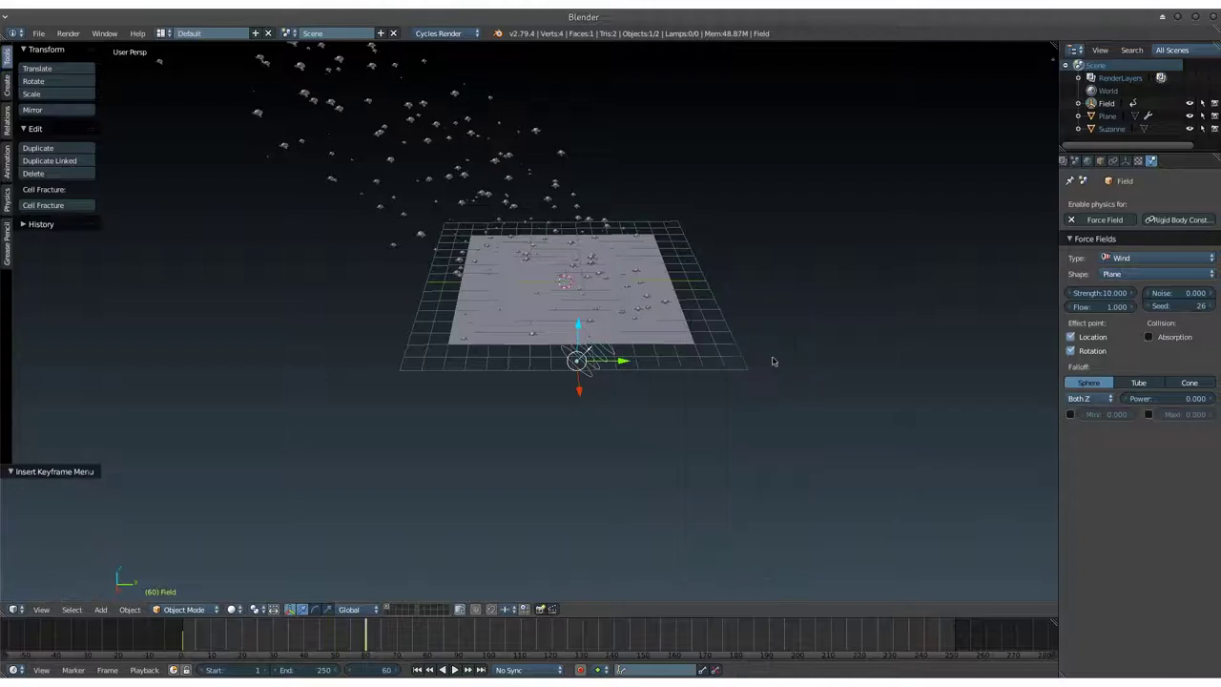
# - At frame 120, rotate the wind field to 149° on Z and keyframe it
pyautogui.click(551, 647)
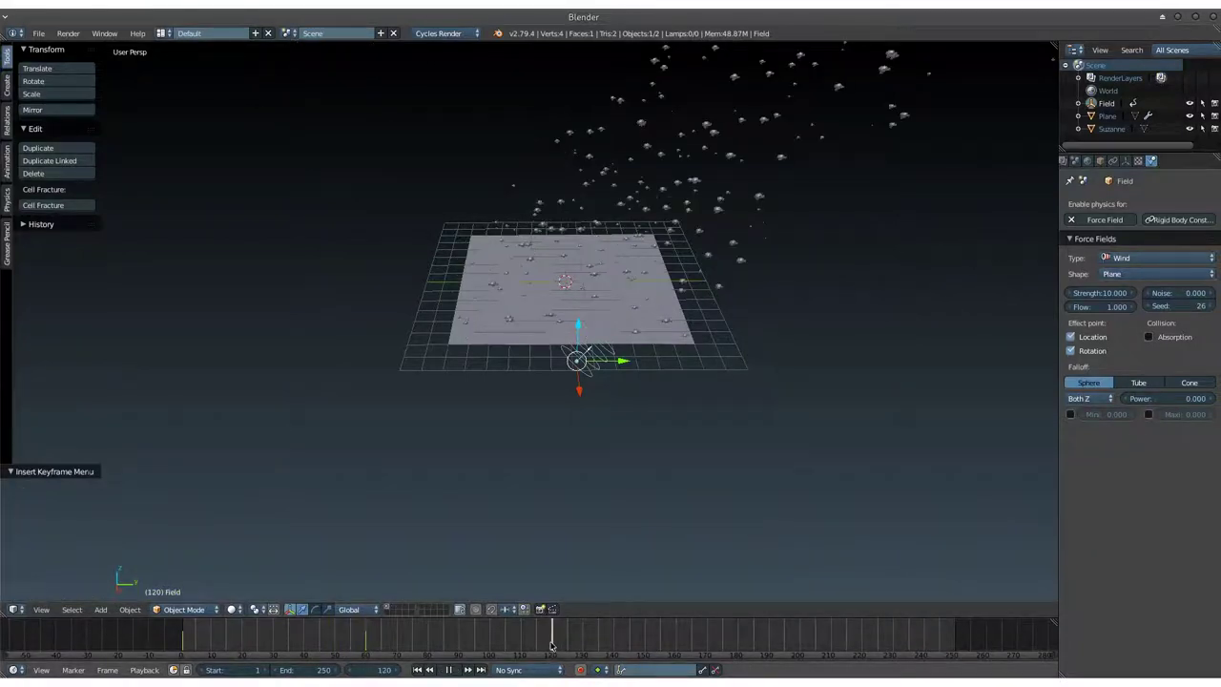
pyautogui.press('r')
pyautogui.press('z')
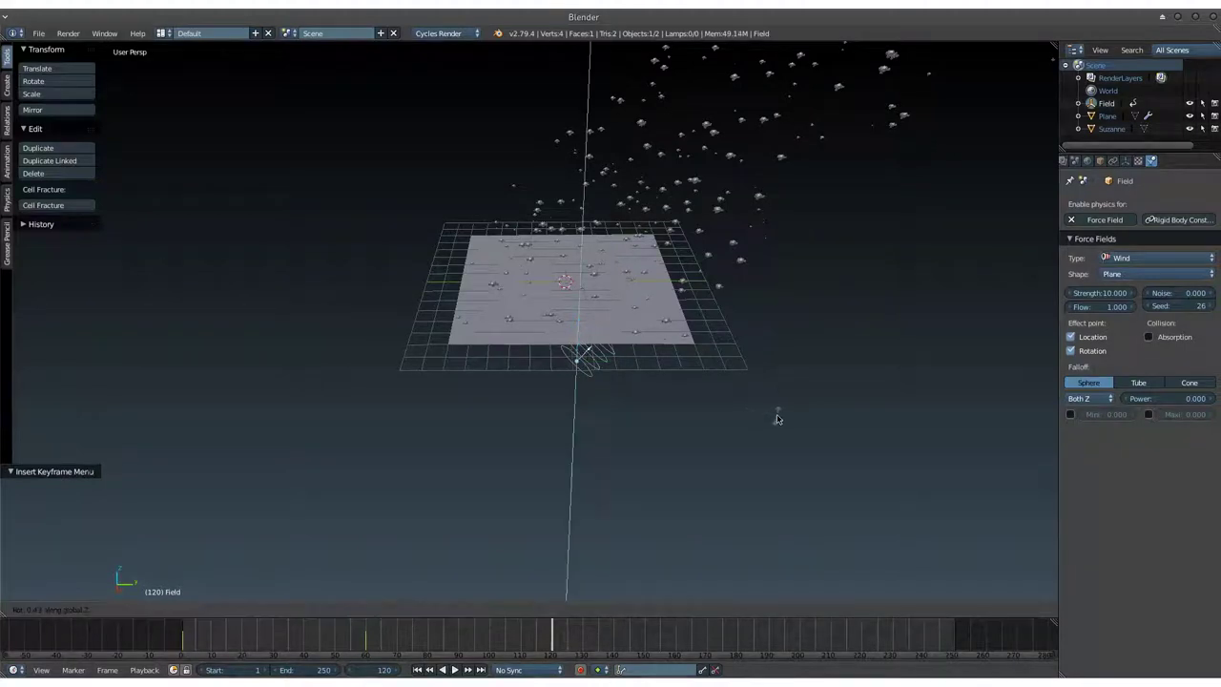
pyautogui.click(492, 271)
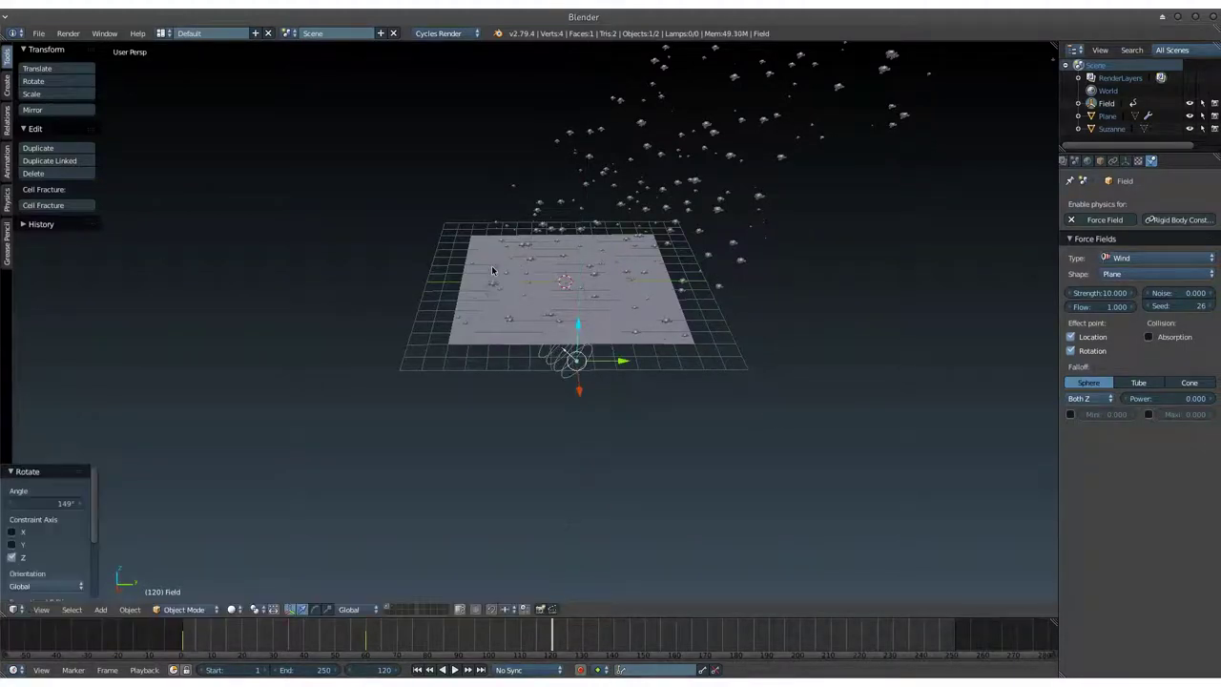
pyautogui.press('i')
pyautogui.click(716, 405)
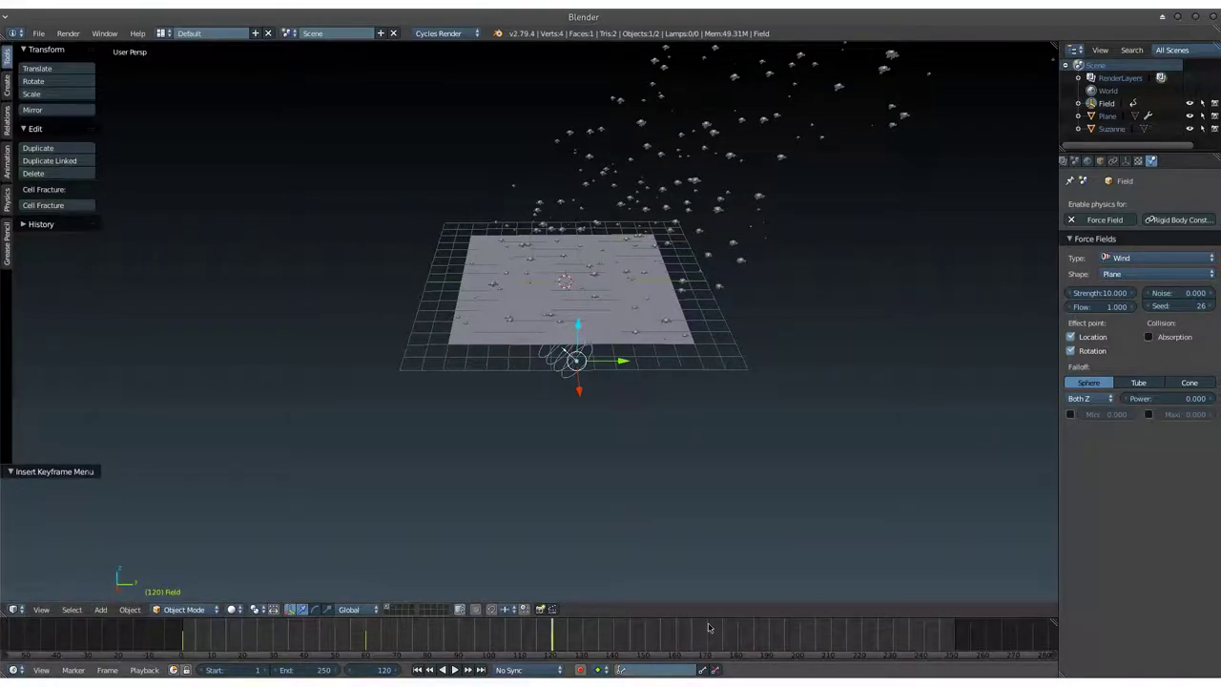
# - At frame 180, rotate it to -132° on Z, keyframe it, then return to frame 1
pyautogui.hotkey('alt', 'a')
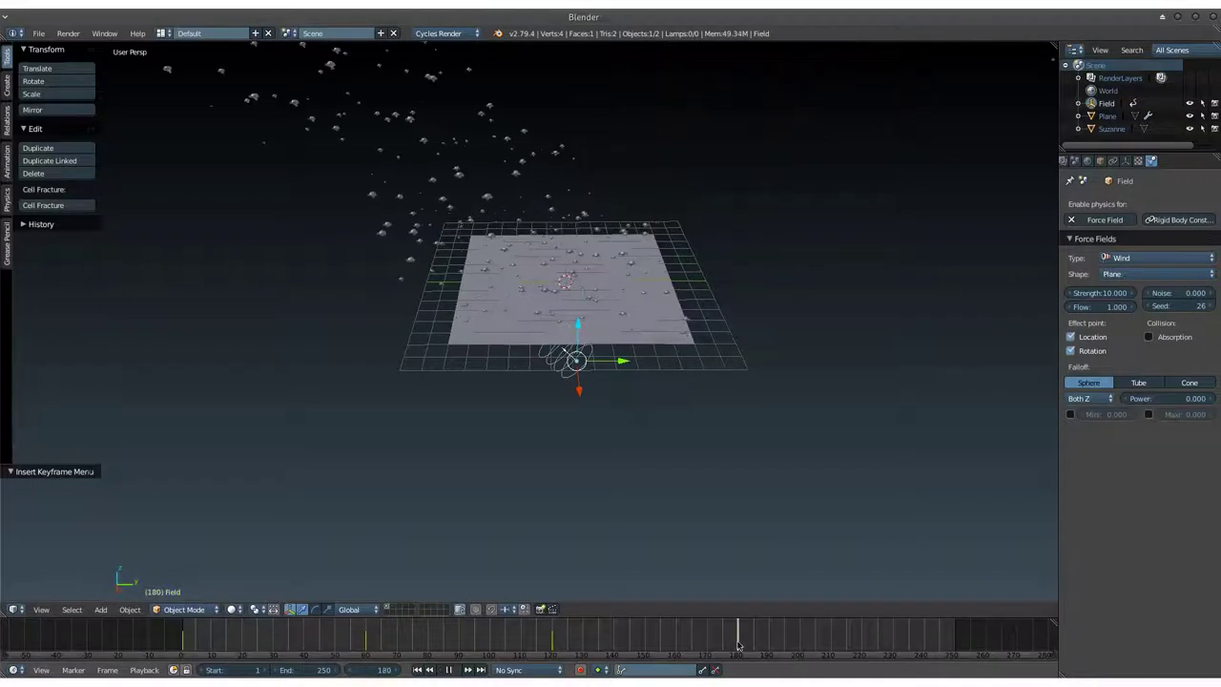
pyautogui.hotkey('alt', 'a')
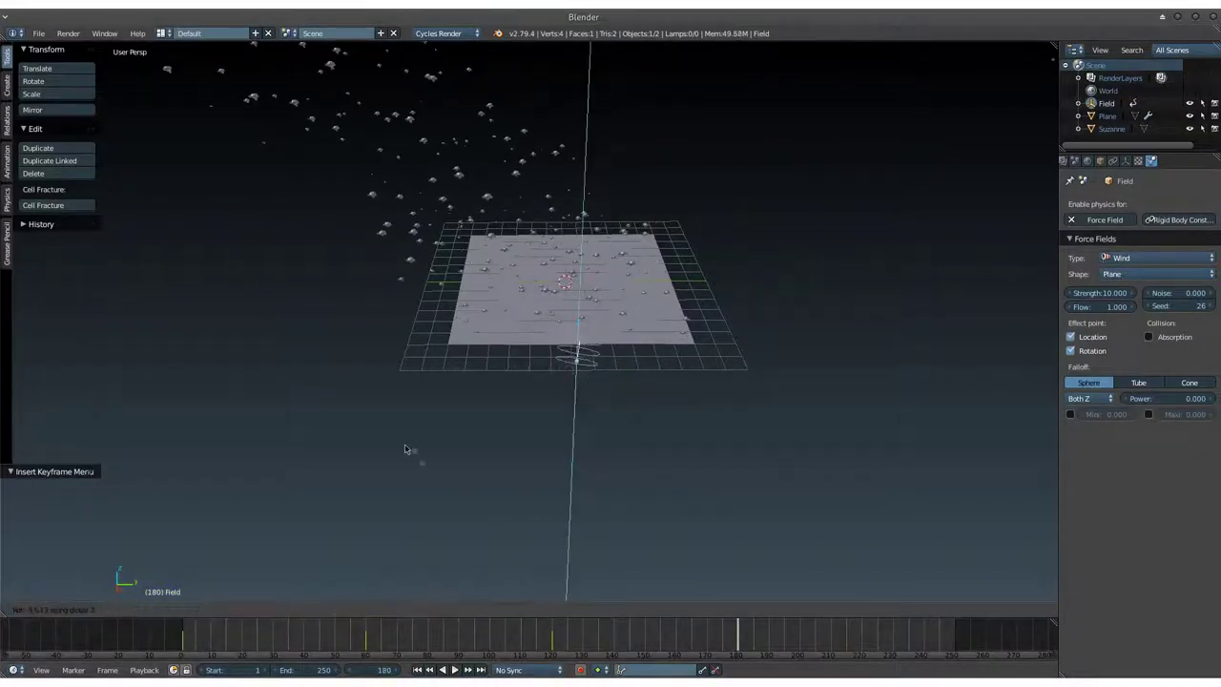
pyautogui.press('r')
pyautogui.press('z')
pyautogui.click(656, 405)
pyautogui.press('i')
pyautogui.click(656, 406)
pyautogui.hotkey('shift', 'Left')
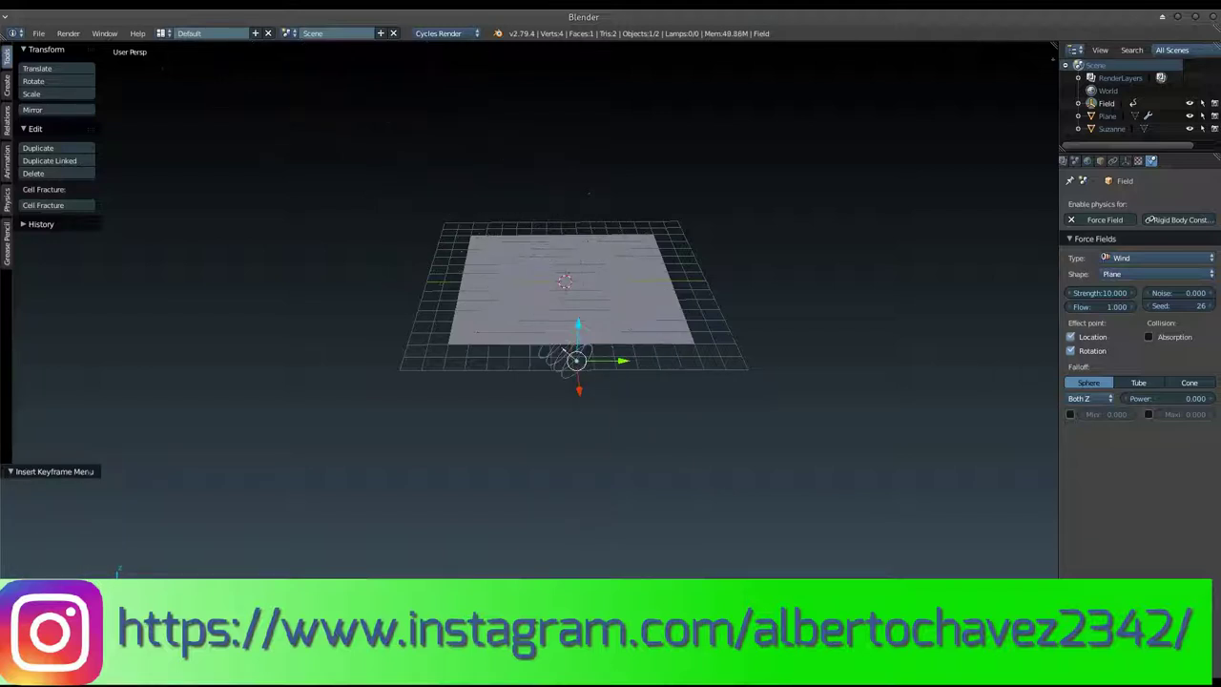
# - Orbit to a low side angle and play the particle animation from frame 1
pyautogui.moveTo(629, 446)
pyautogui.mouseDown(button='middle')
pyautogui.moveTo(602, 346)
pyautogui.moveTo(687, 381)
pyautogui.moveTo(681, 404)
pyautogui.moveTo(702, 354)
pyautogui.moveTo(665, 383)
pyautogui.mouseUp(button='middle')
pyautogui.hotkey('alt', 'a')
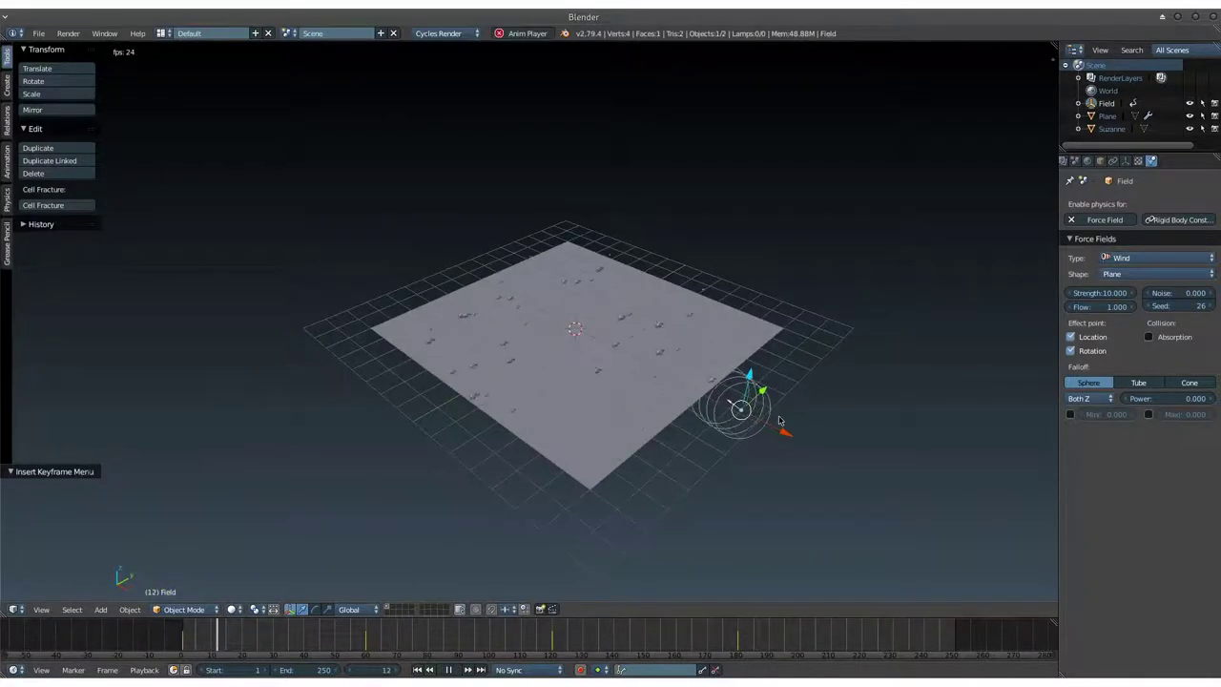